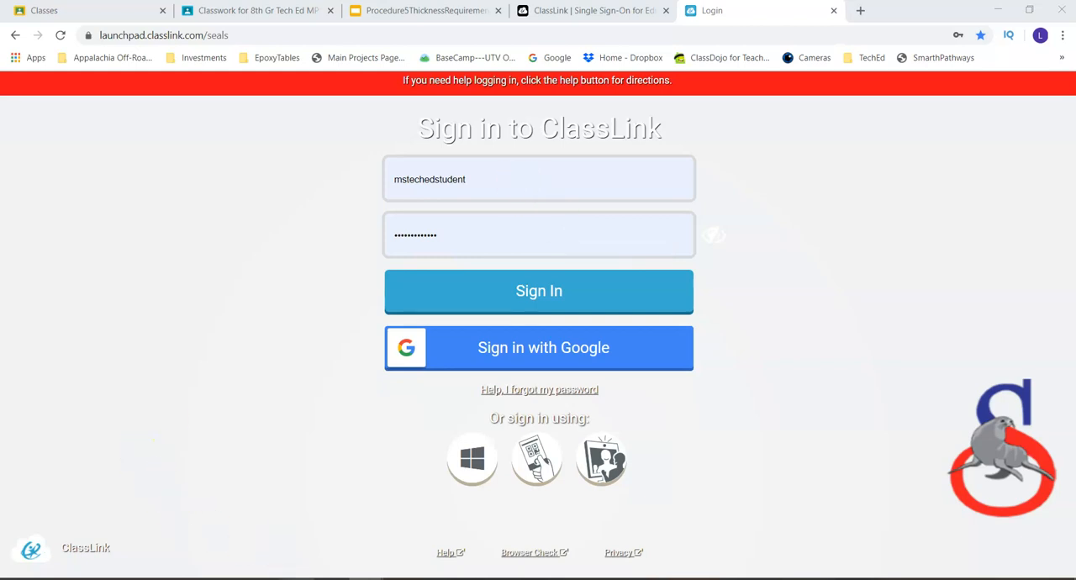
Step: Open the part FirstLastProcedure4 from the RocketCar folder
left_click(294, 568)
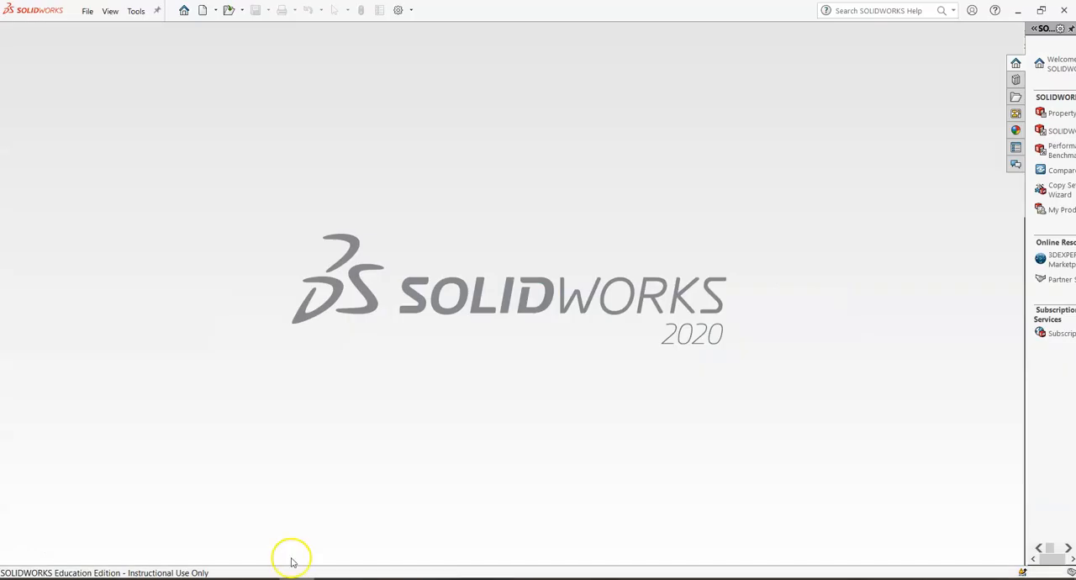
left_click(86, 11)
left_click(102, 44)
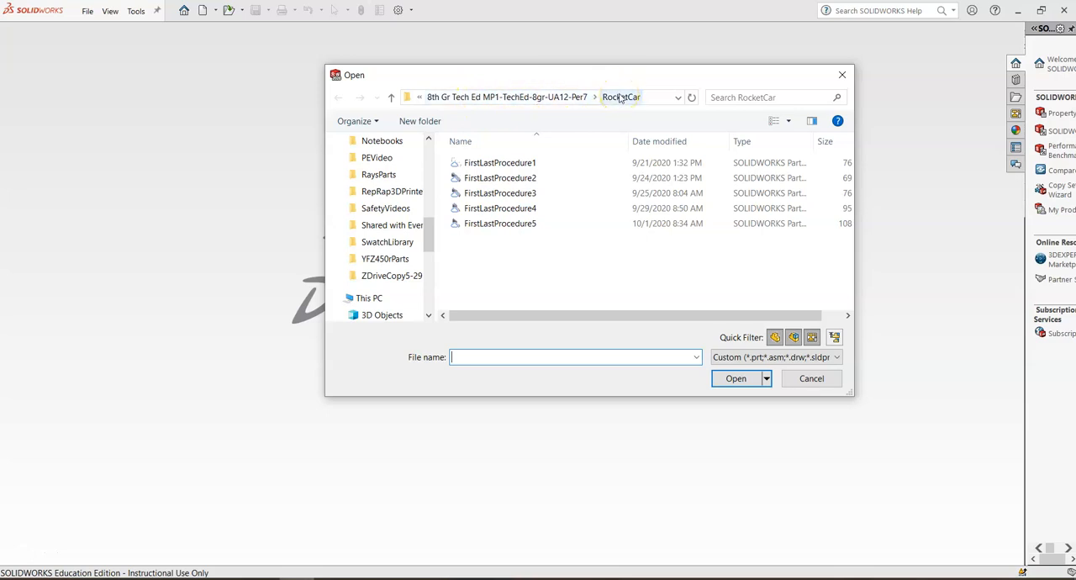
double_click(503, 209)
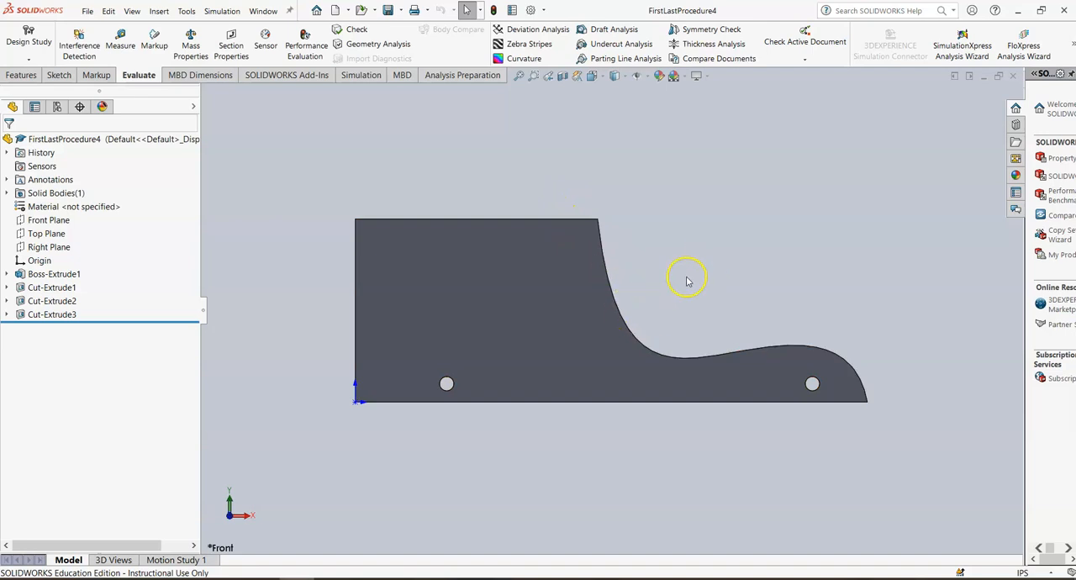
left_click(615, 76)
left_click(616, 140)
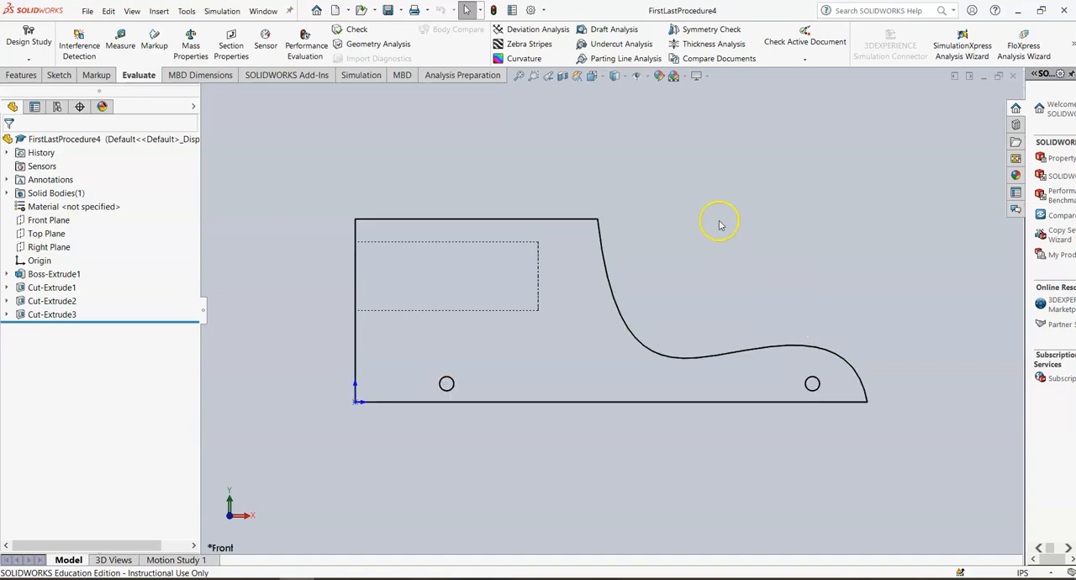
left_click(613, 80)
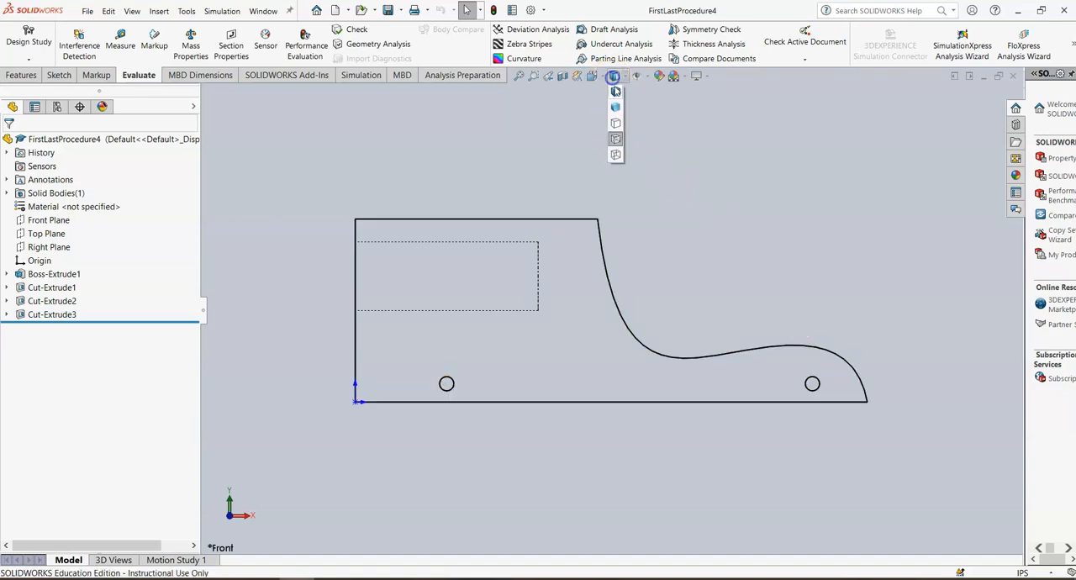
left_click(614, 96)
Step: Switch the model to the Left view and consult the Procedure5ThicknessRequirements slide in the browser
left_click(590, 78)
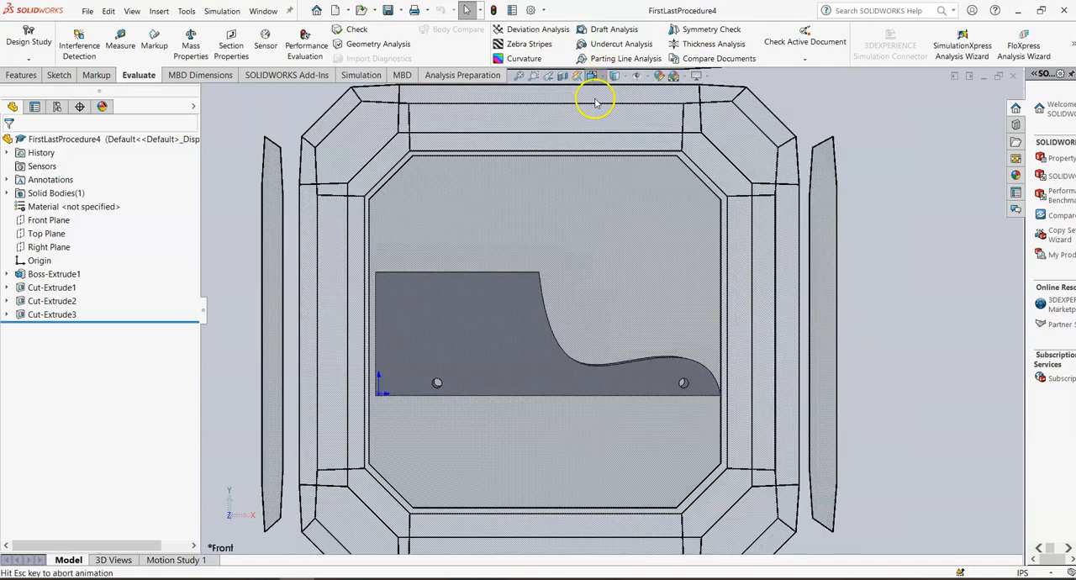
left_click(594, 111)
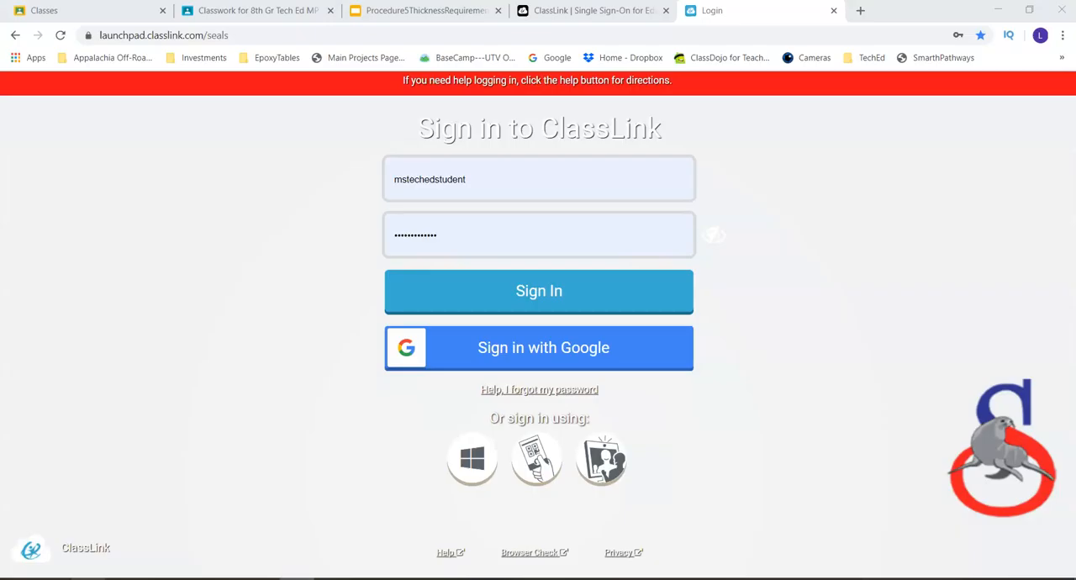
left_click(447, 12)
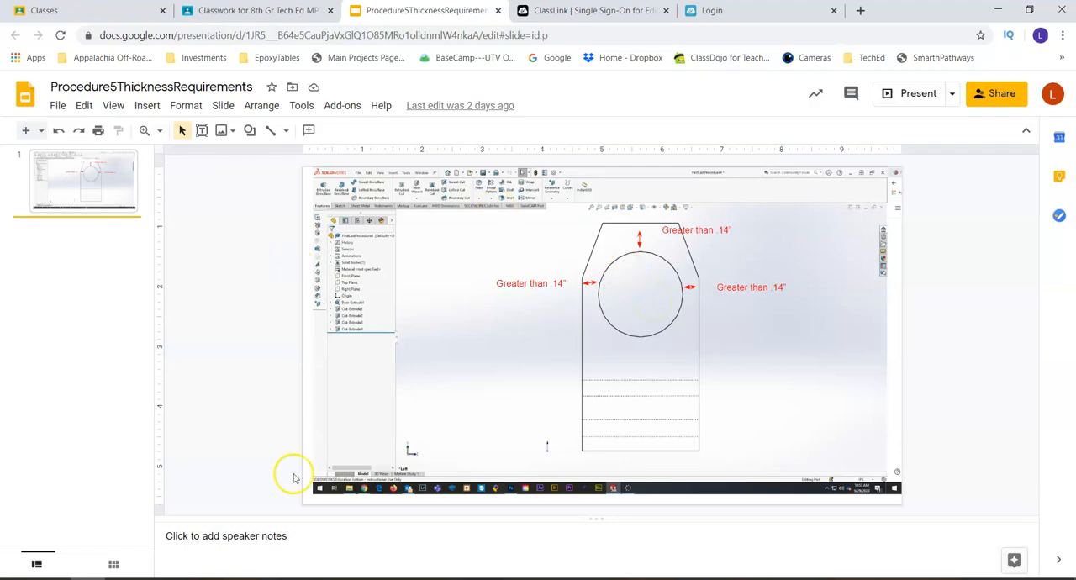
left_click(296, 579)
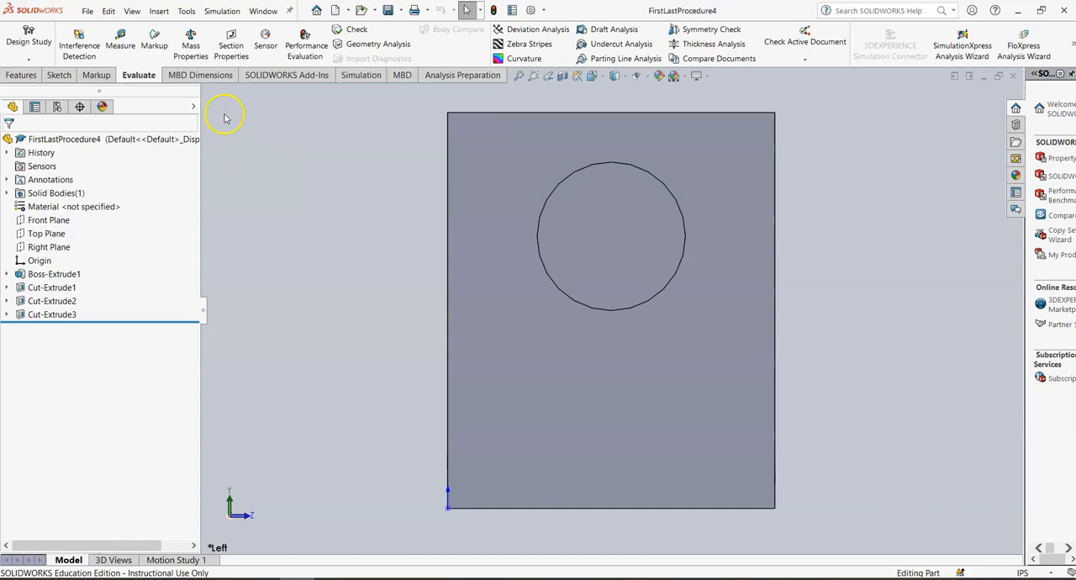
Step: Sketch two full-height rectangles on the side face, one along its left edge and one along its right edge
left_click(59, 75)
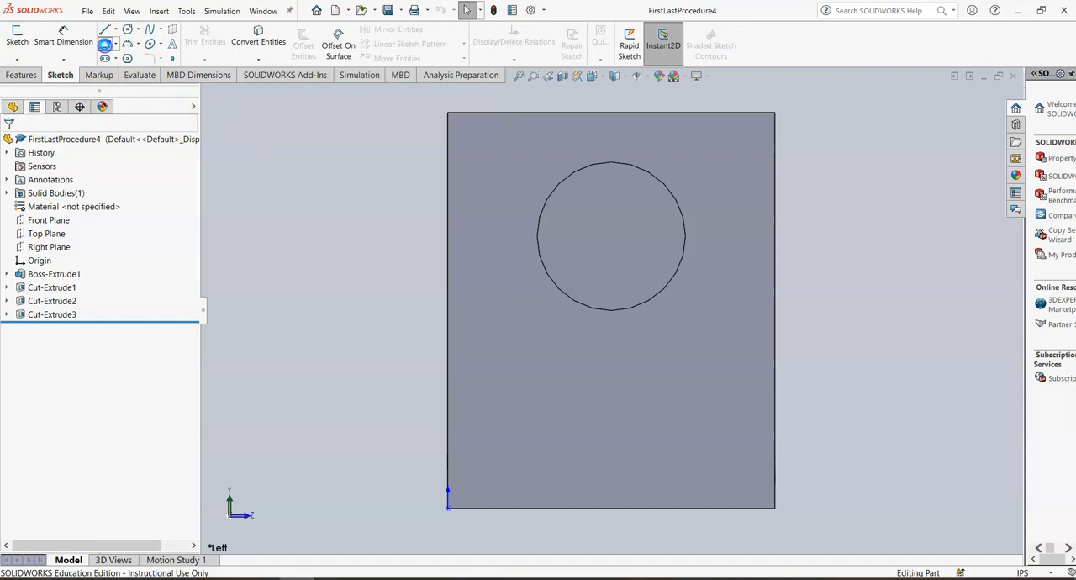
left_click(105, 45)
left_click(505, 163)
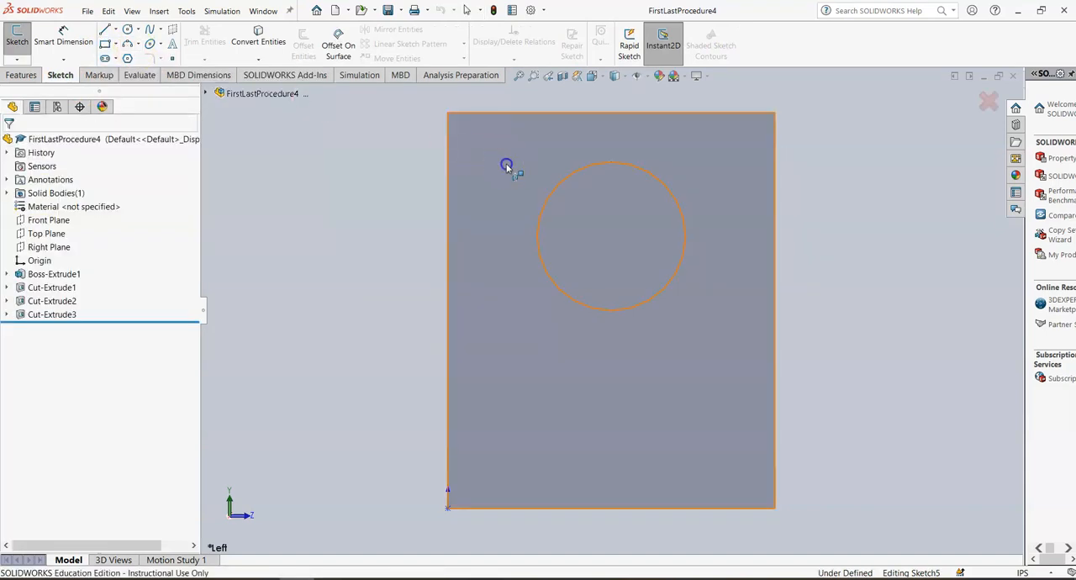
mouse_move(448, 113)
left_mouse_down()
mouse_move(507, 192)
mouse_move(512, 447)
mouse_move(528, 510)
left_mouse_up()
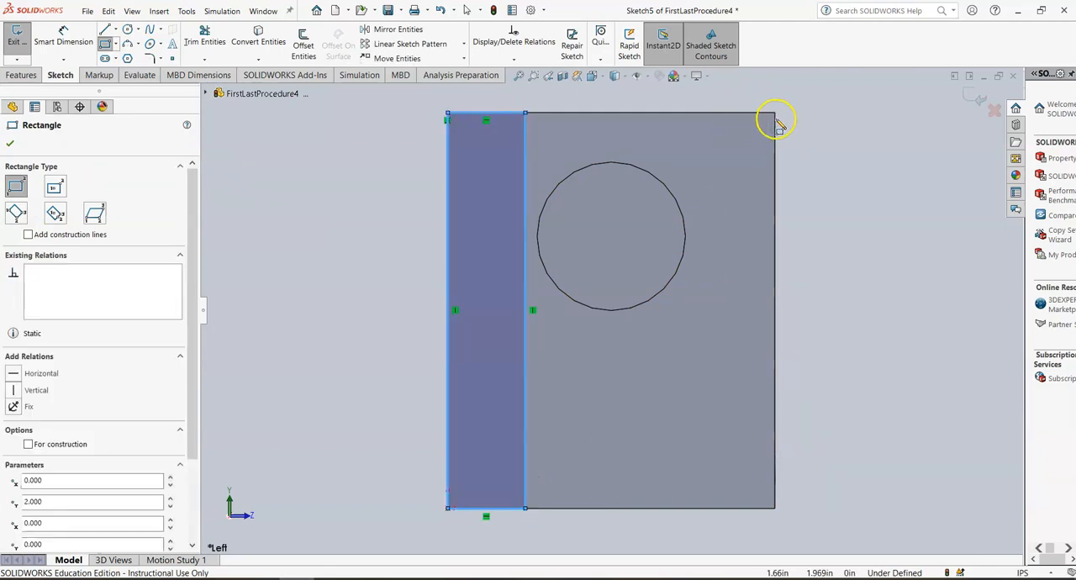
mouse_move(775, 113)
left_mouse_down()
mouse_move(714, 432)
mouse_move(714, 509)
left_mouse_up()
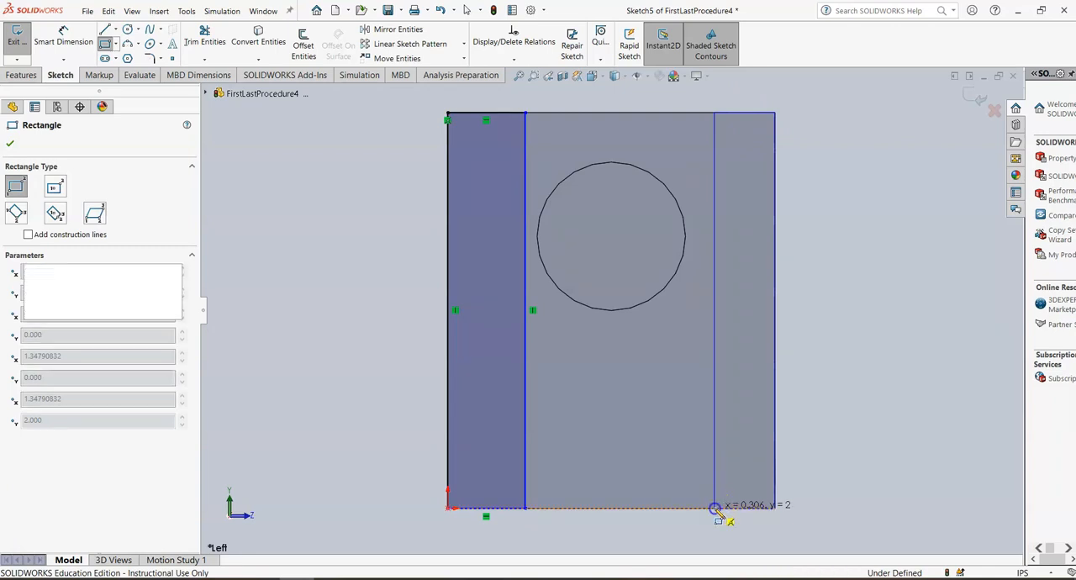
Step: Dimension the left rectangle's width to 0.33 in
left_click(64, 38)
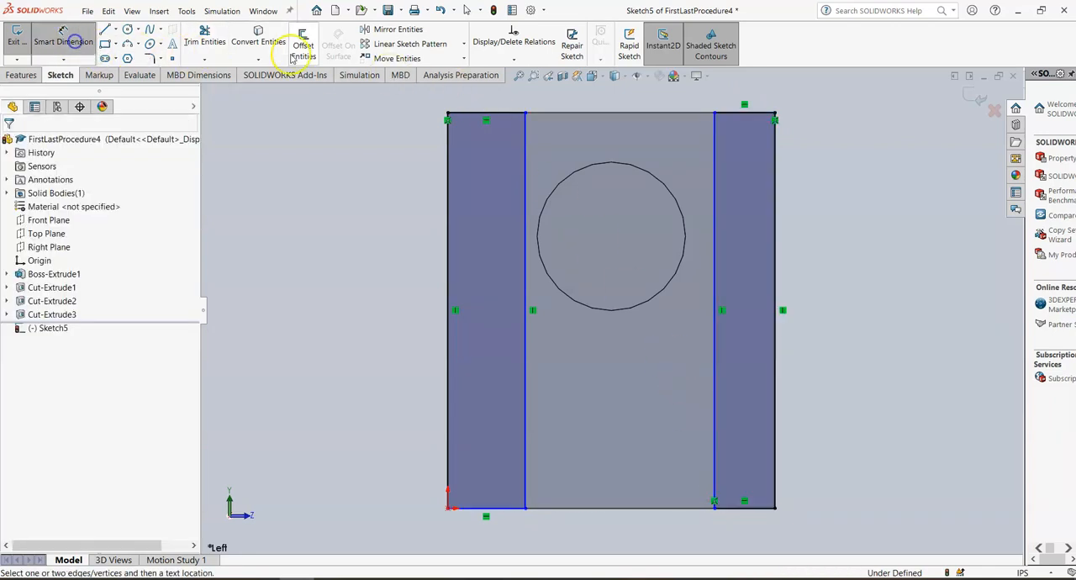
left_click(462, 118)
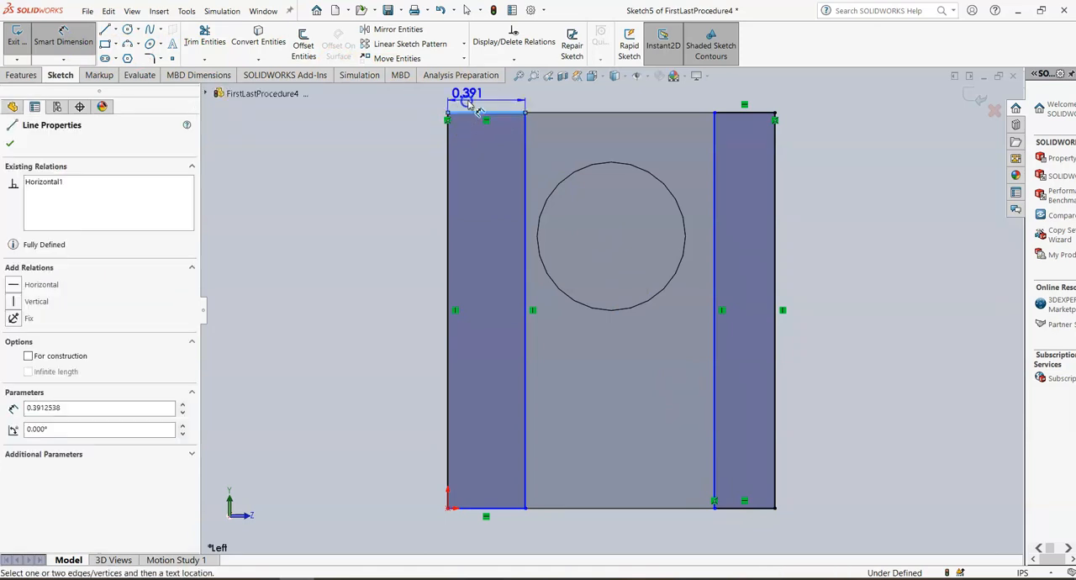
left_click(469, 101)
type(".33")
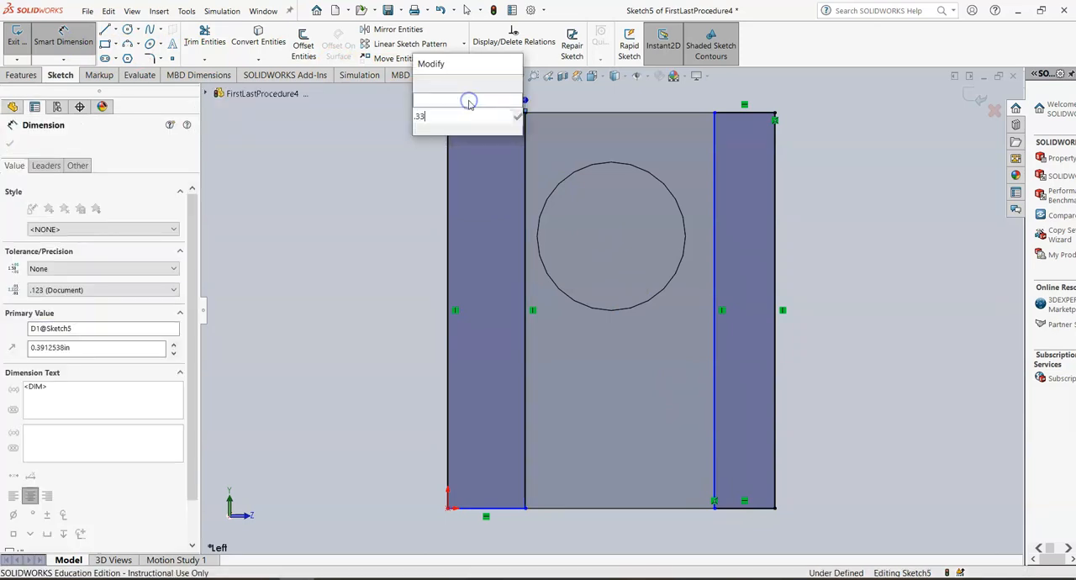
key("Return")
Step: Dimension the right rectangle's width to 0.33 in and exit the sketch
left_click(741, 112)
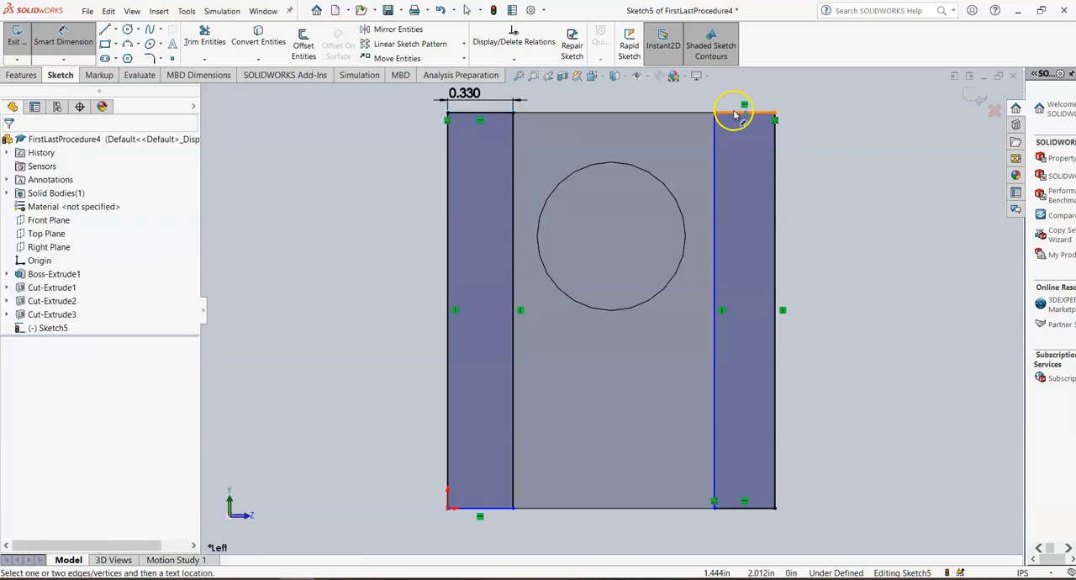
left_click(738, 111)
left_click(735, 99)
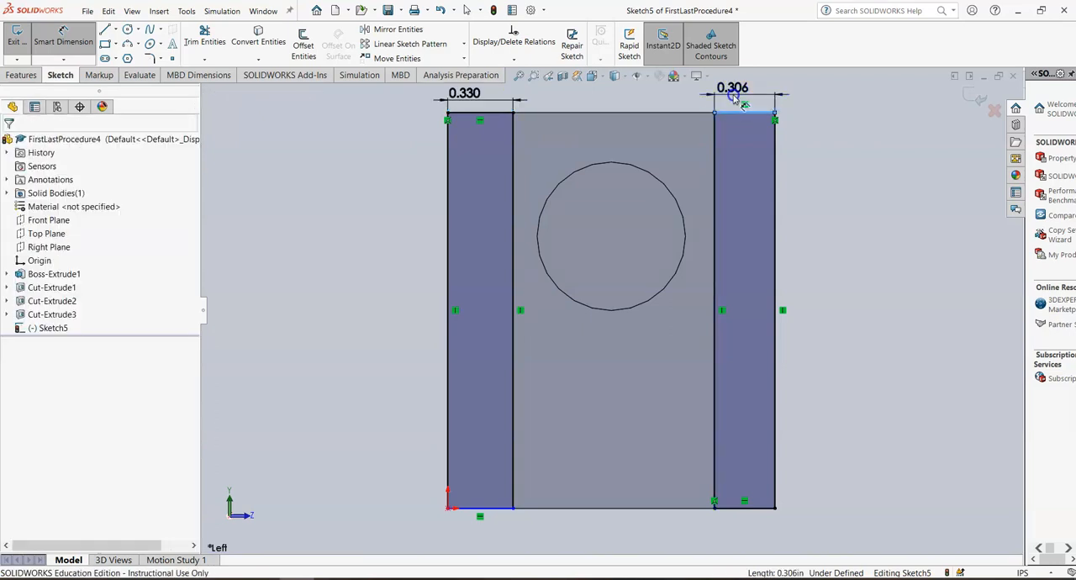
key("Return")
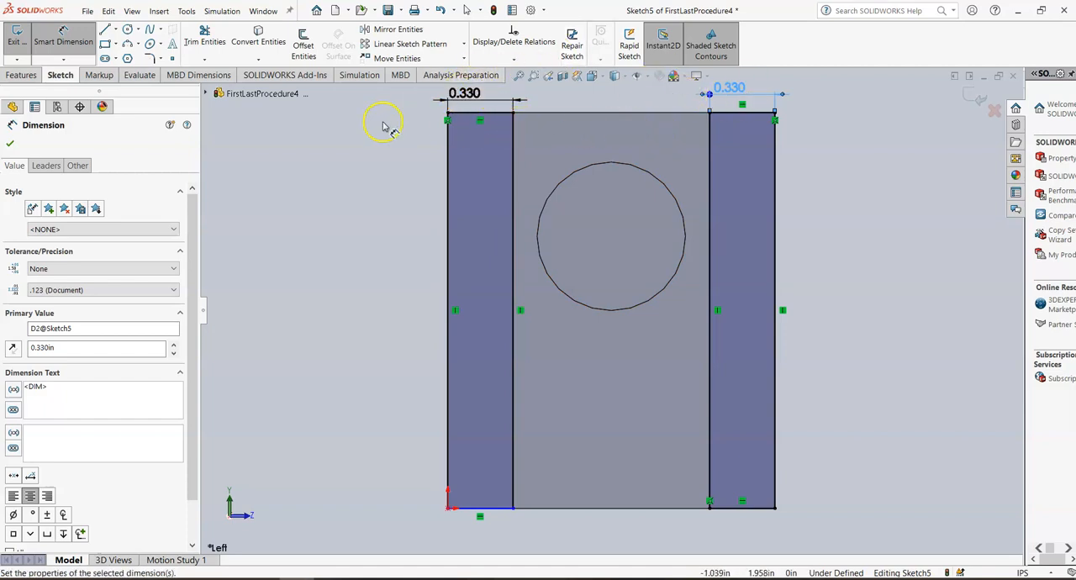
left_click(7, 145)
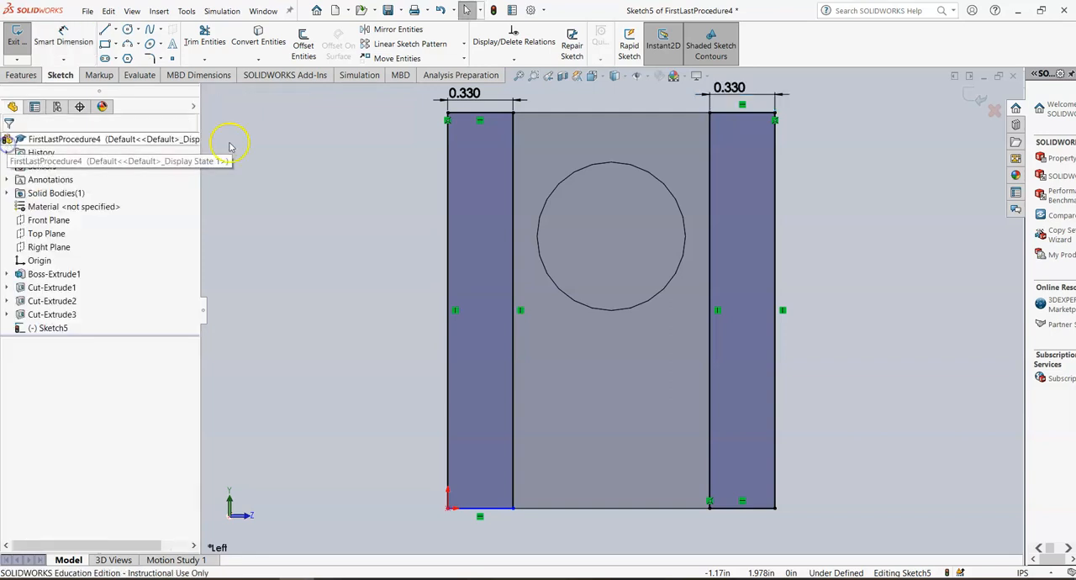
left_click(975, 95)
left_click(260, 213)
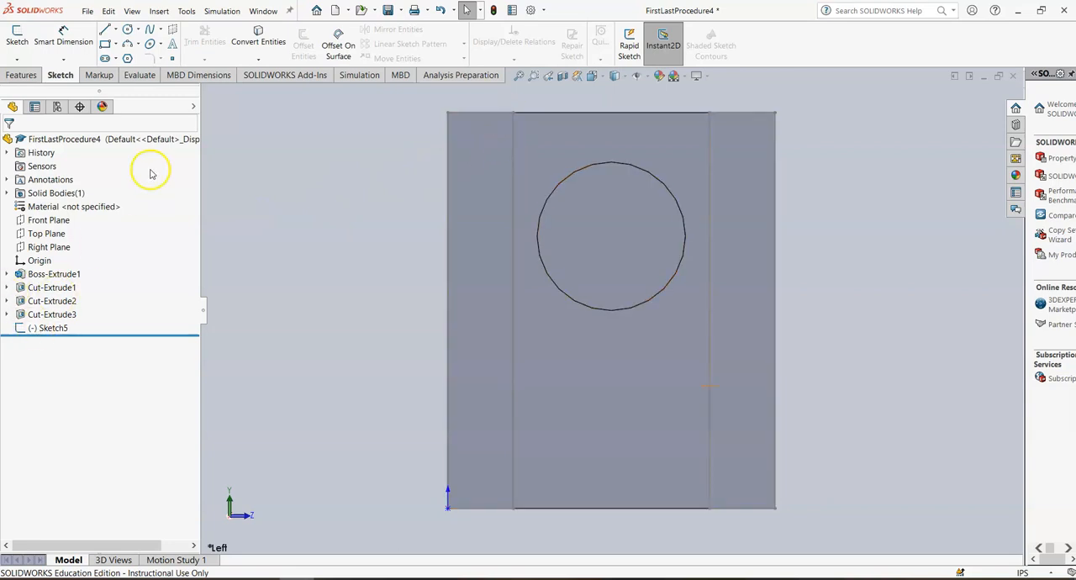
Step: Check the part's mass properties
left_click(140, 75)
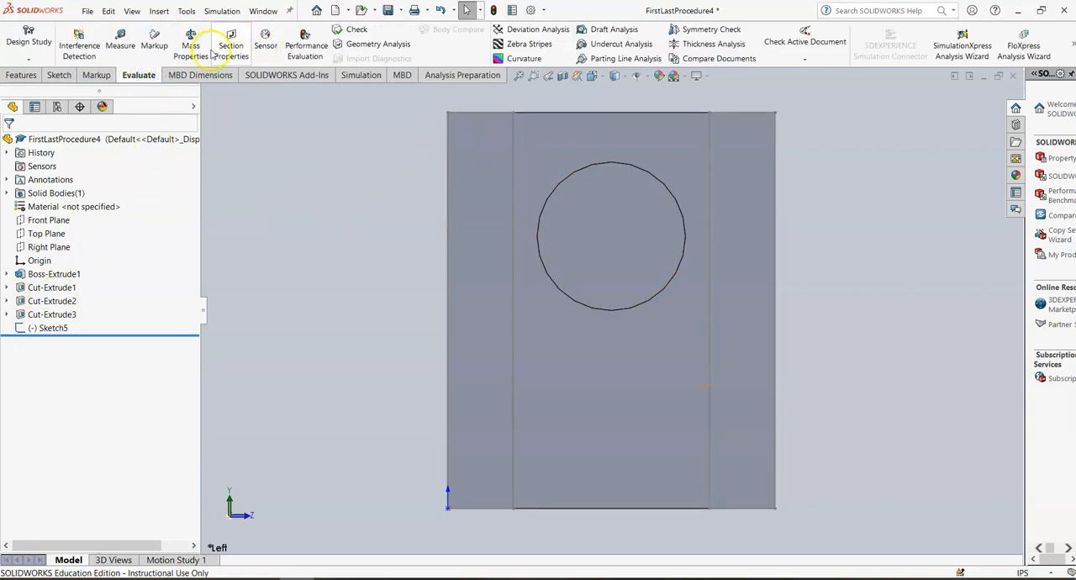
left_click(191, 47)
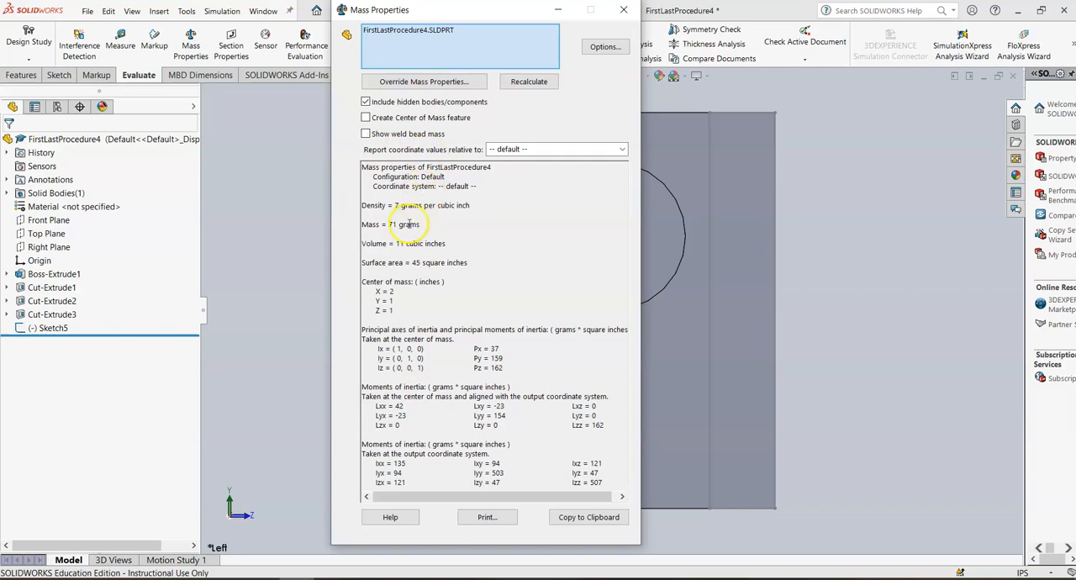
left_click(623, 10)
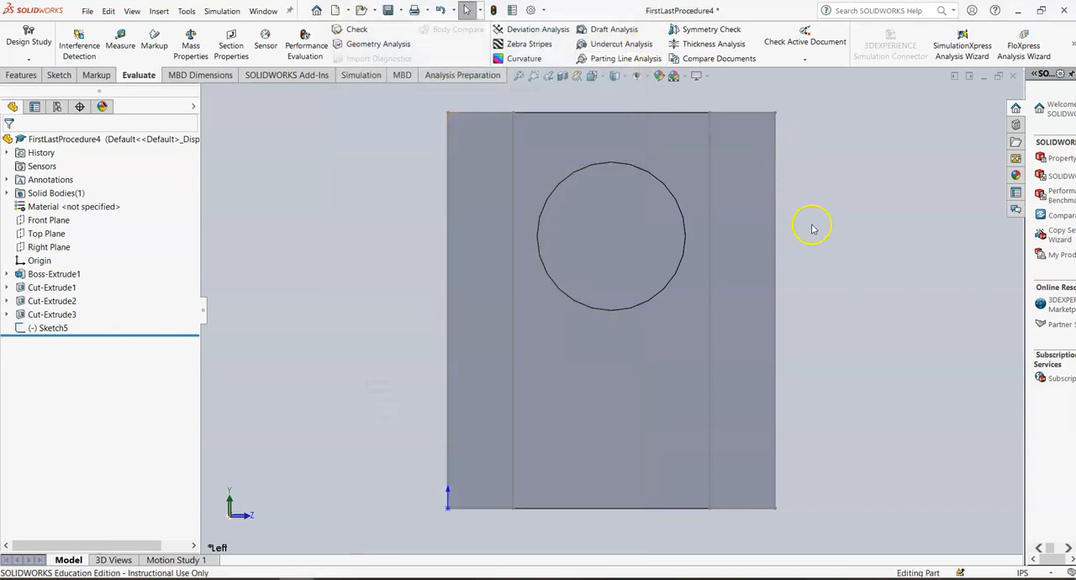
Step: Cut-extrude the two rectangles of Sketch5 Through All
right_click(54, 333)
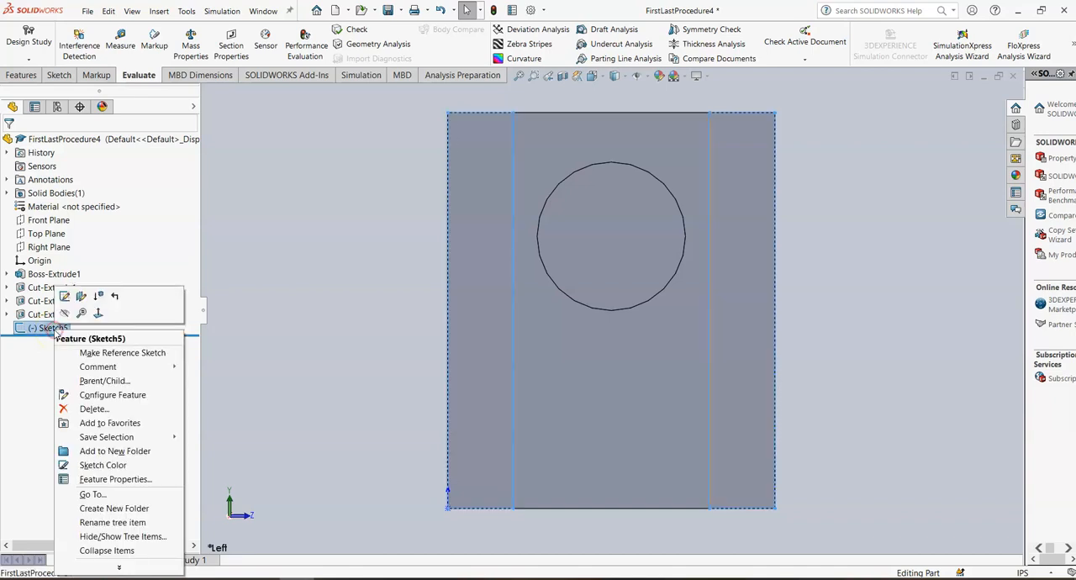
left_click(63, 295)
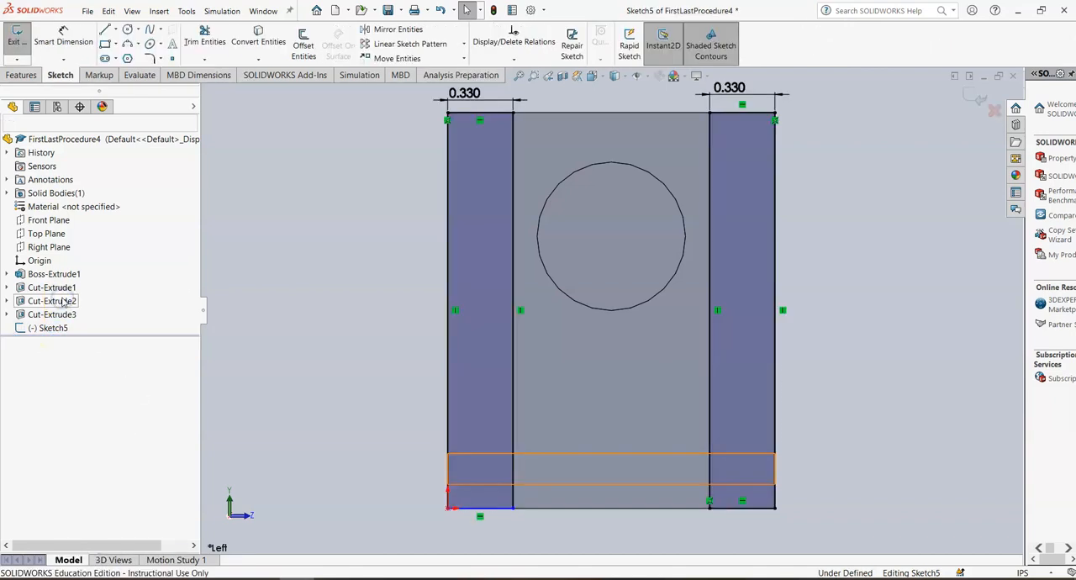
left_click(20, 74)
left_click(194, 44)
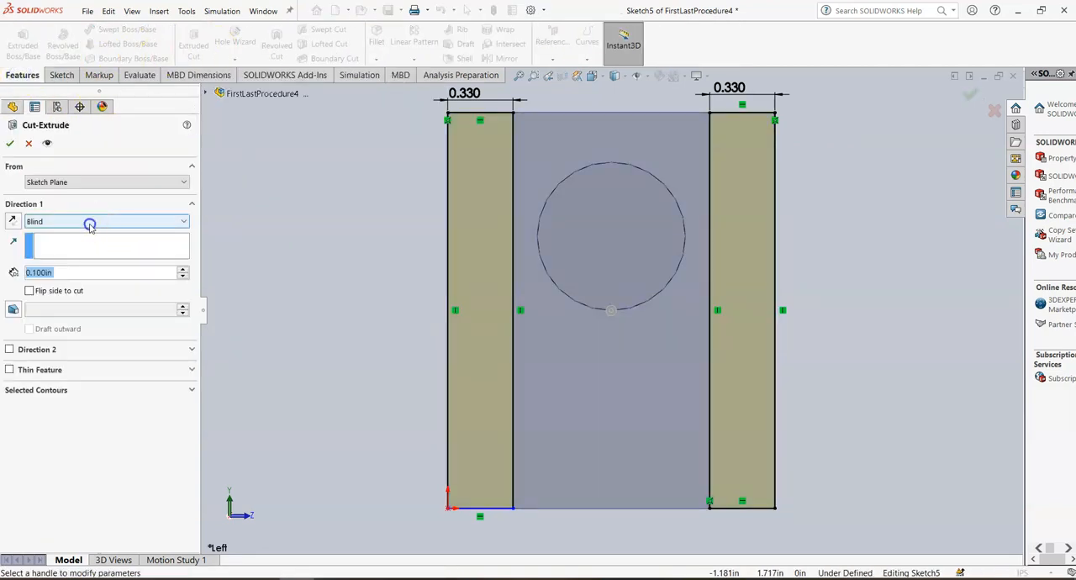
left_click(88, 221)
left_click(87, 244)
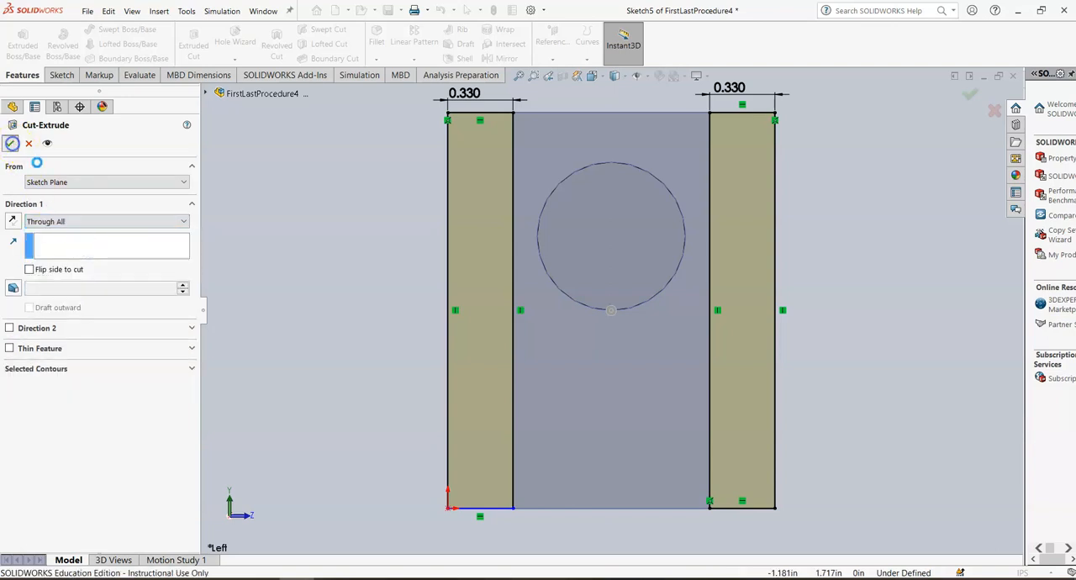
left_click(10, 143)
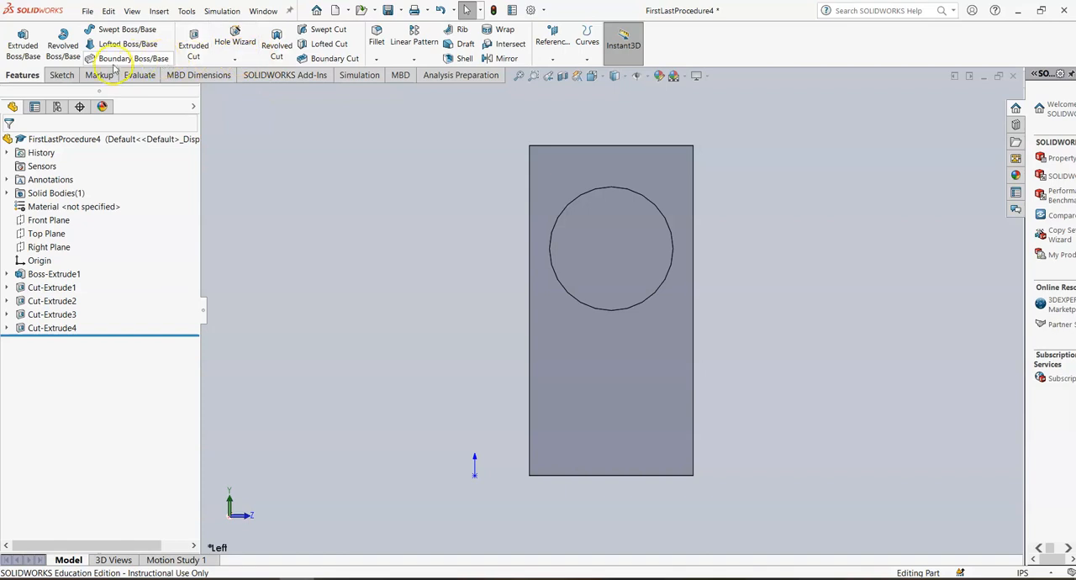
Step: Check the part's mass properties again after the cut
left_click(139, 75)
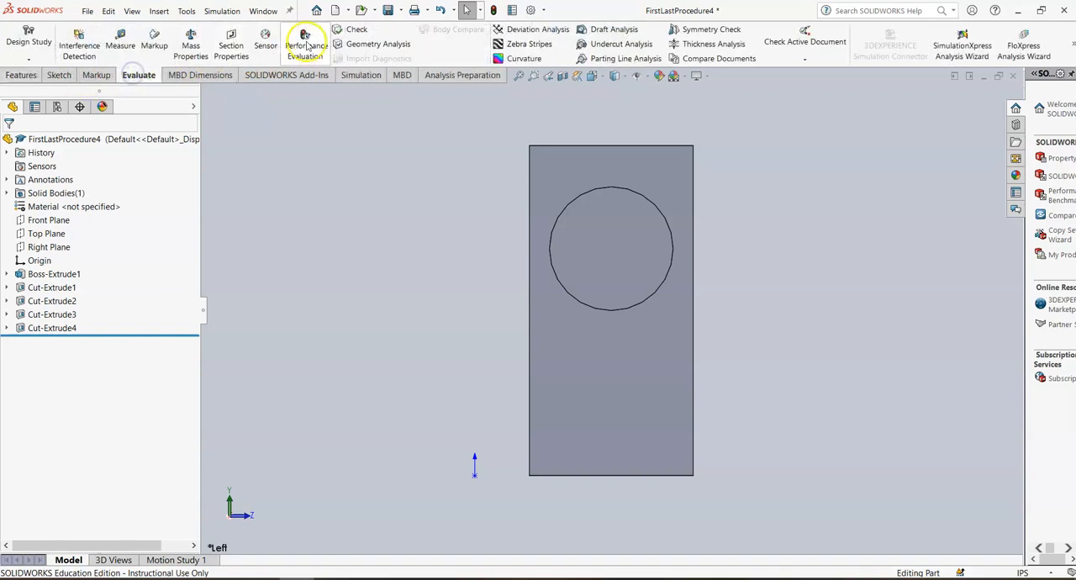
left_click(190, 40)
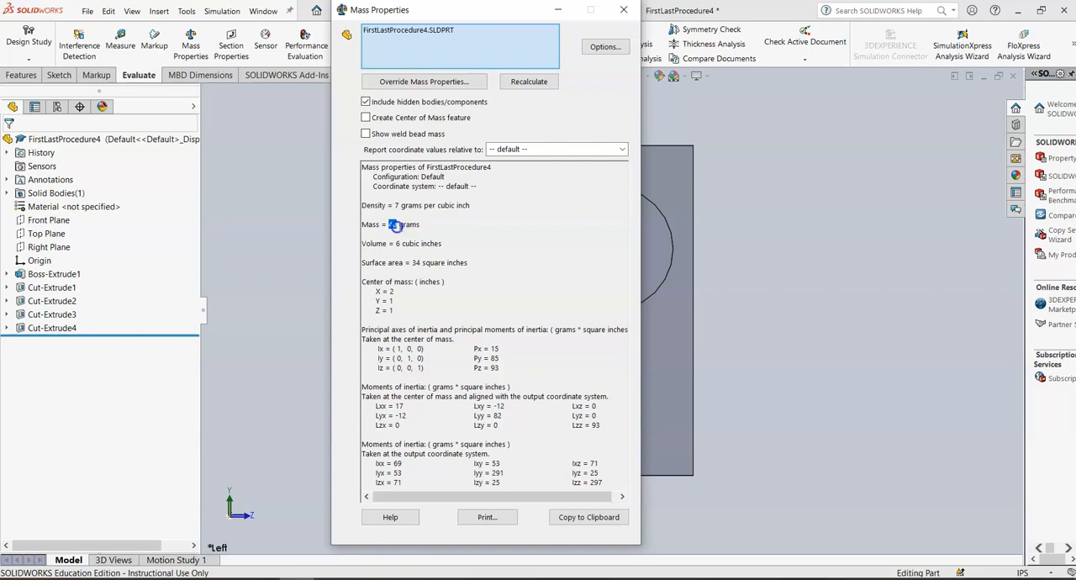
left_click(624, 11)
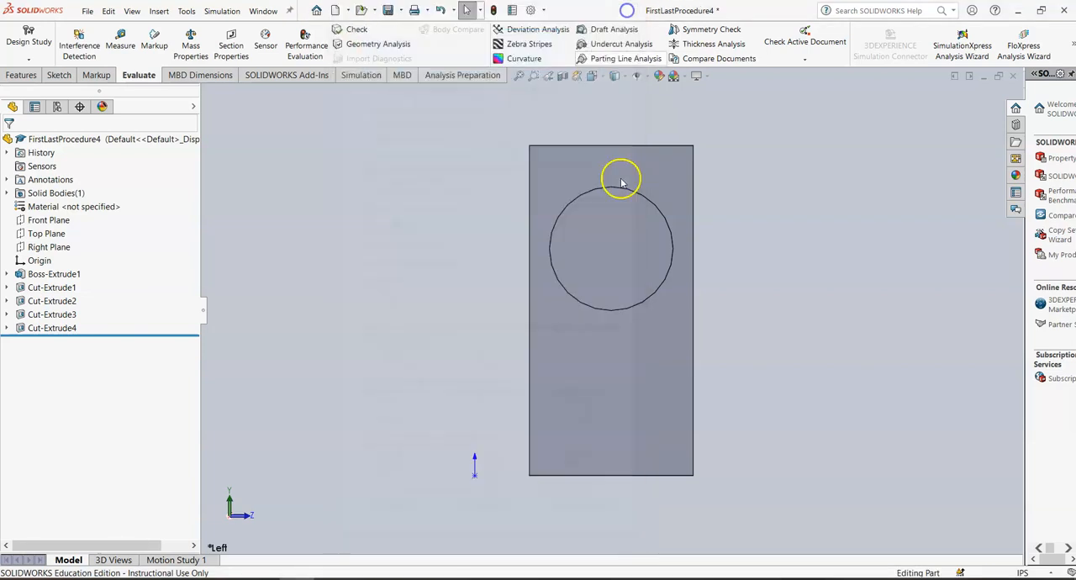
Step: Run a Thickness Analysis showing thin regions below 0.140 in
key("f")
middle_click_drag(725, 351, 718, 386)
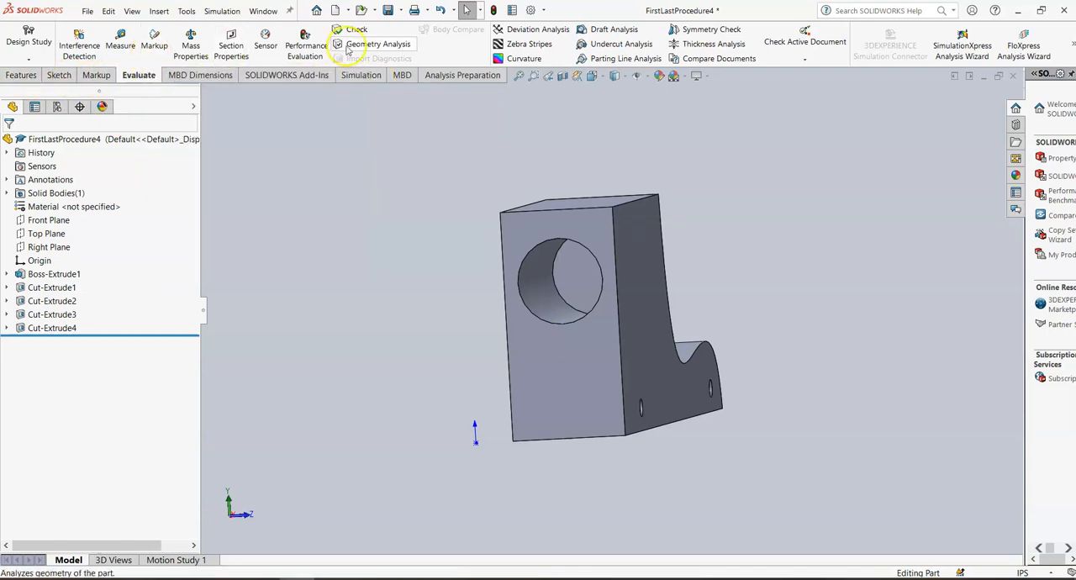
left_click(701, 46)
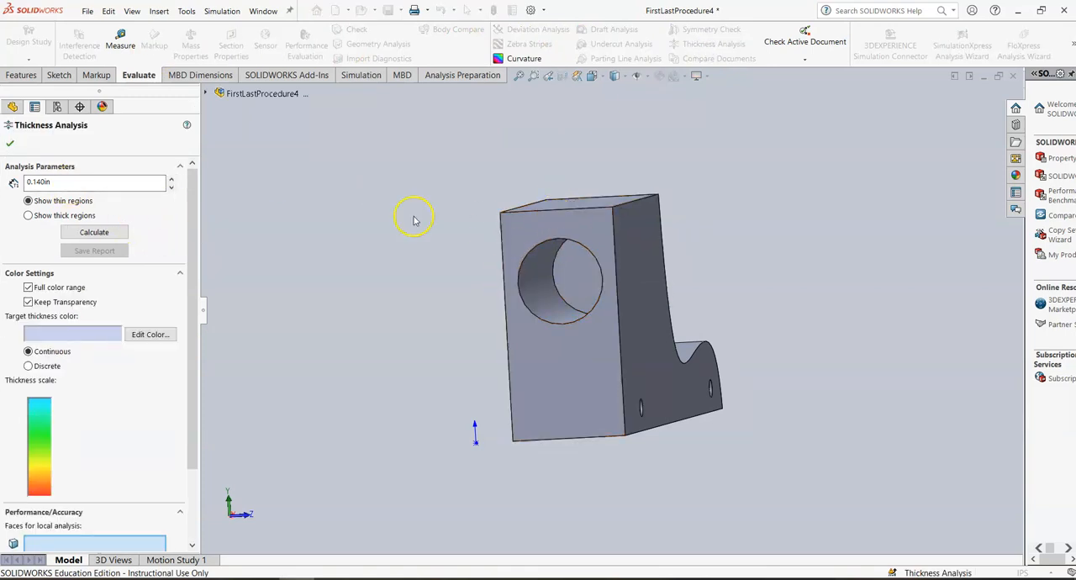
left_click(91, 232)
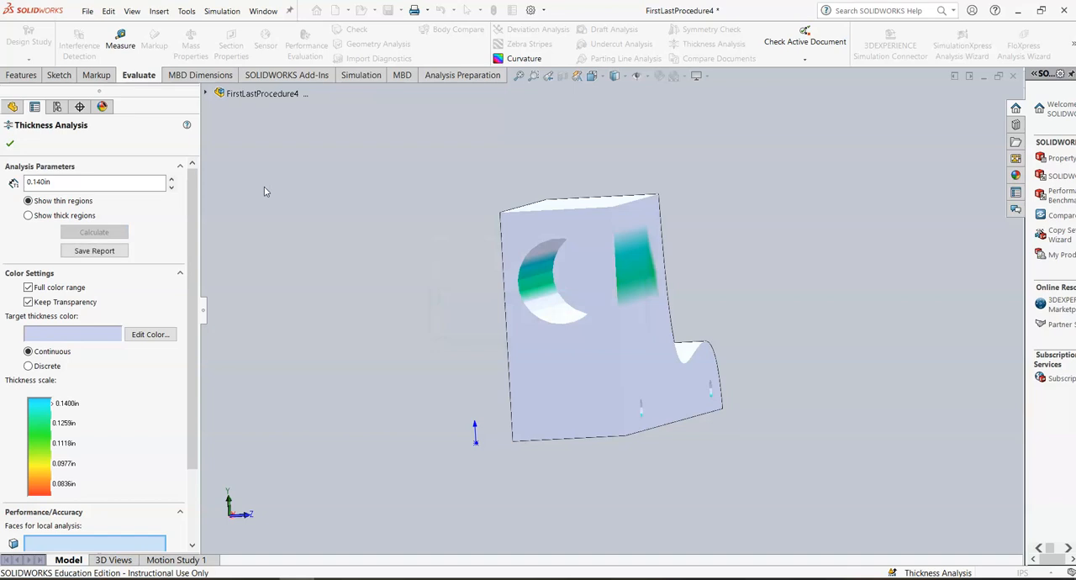
Step: Zoom in to inspect the thin regions of the Thickness Analysis on the side wall, then close the analysis
scroll(632, 268, "down", 1)
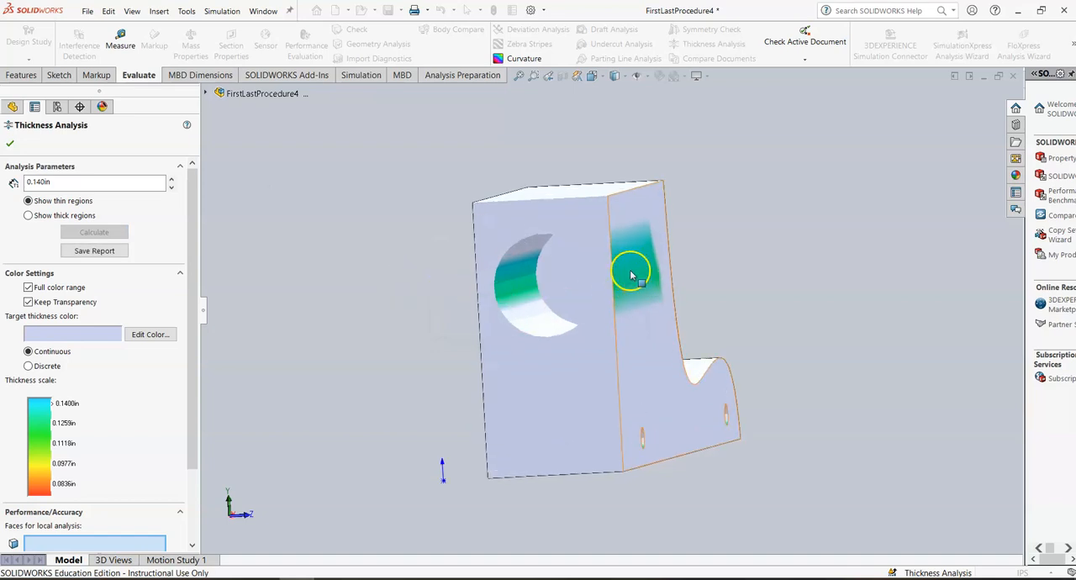
scroll(630, 270, "down", 2)
scroll(629, 272, "down", 3)
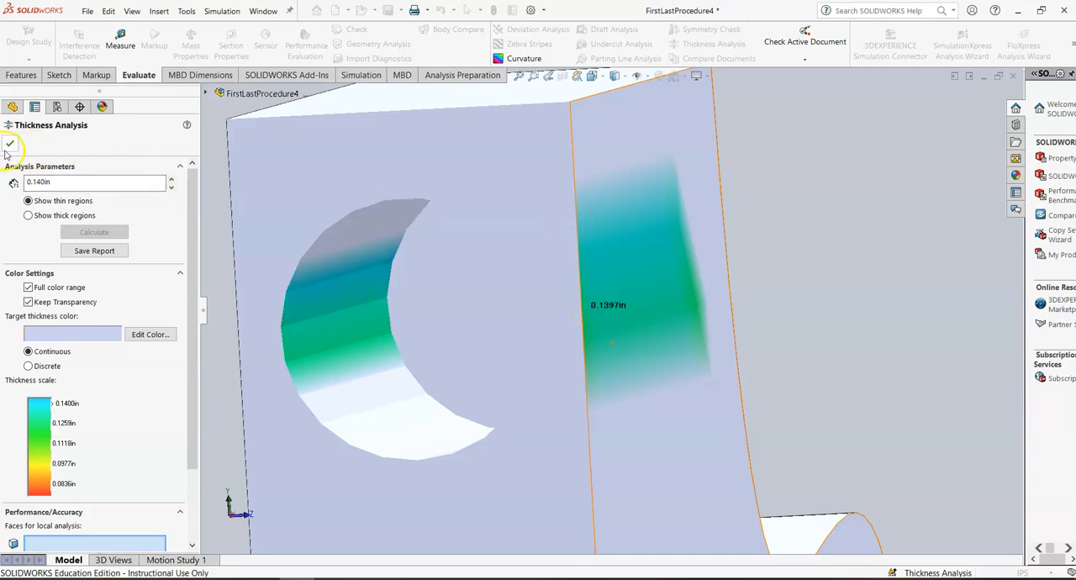
left_click(9, 144)
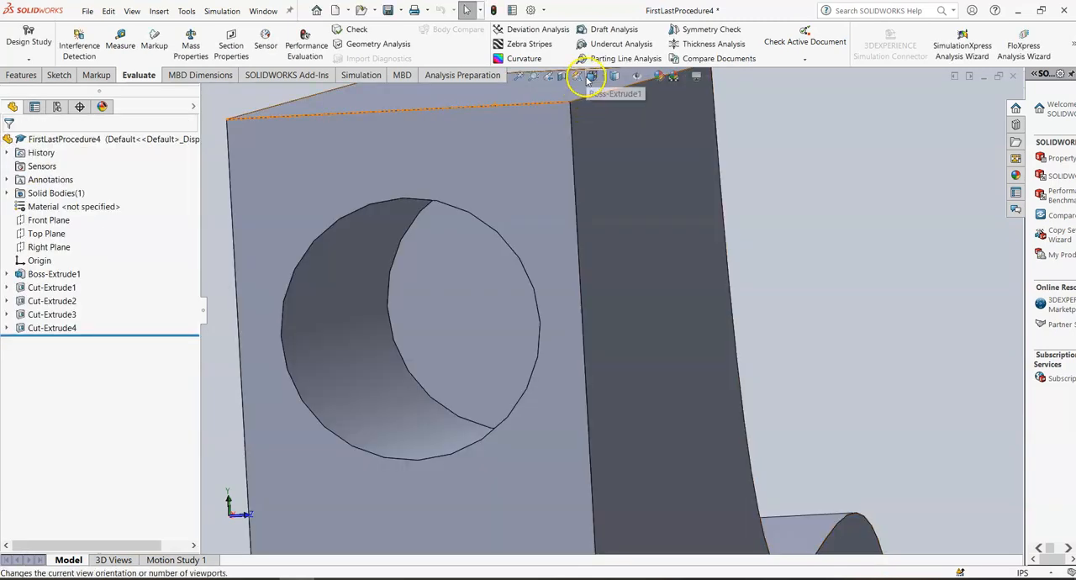
Step: Edit Sketch5 of Cut-Extrude4 in the left view and set the left rectangle's width to 0.300 in
left_click(590, 77)
left_click(597, 120)
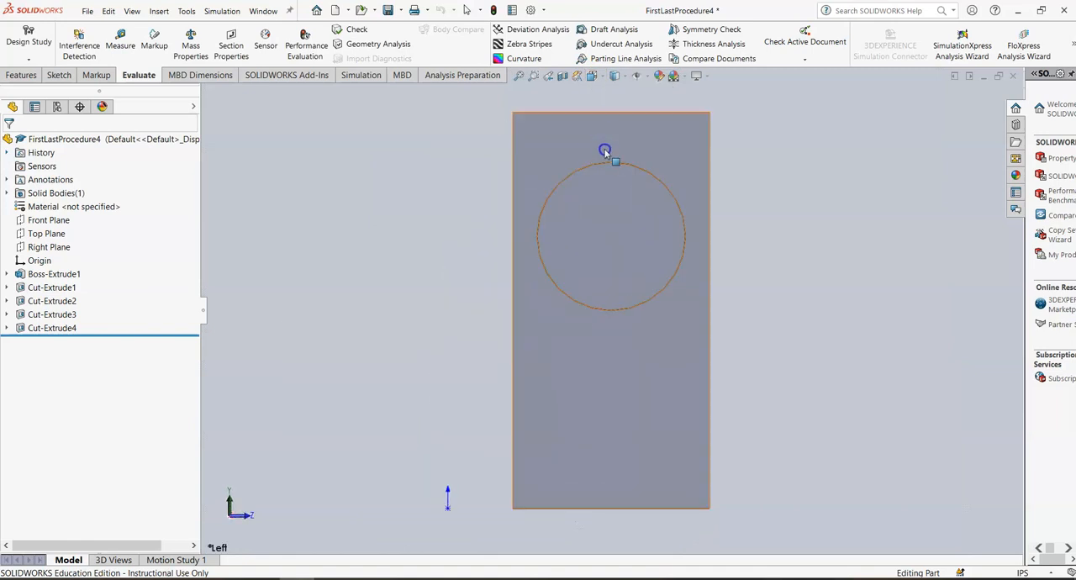
left_click(7, 327)
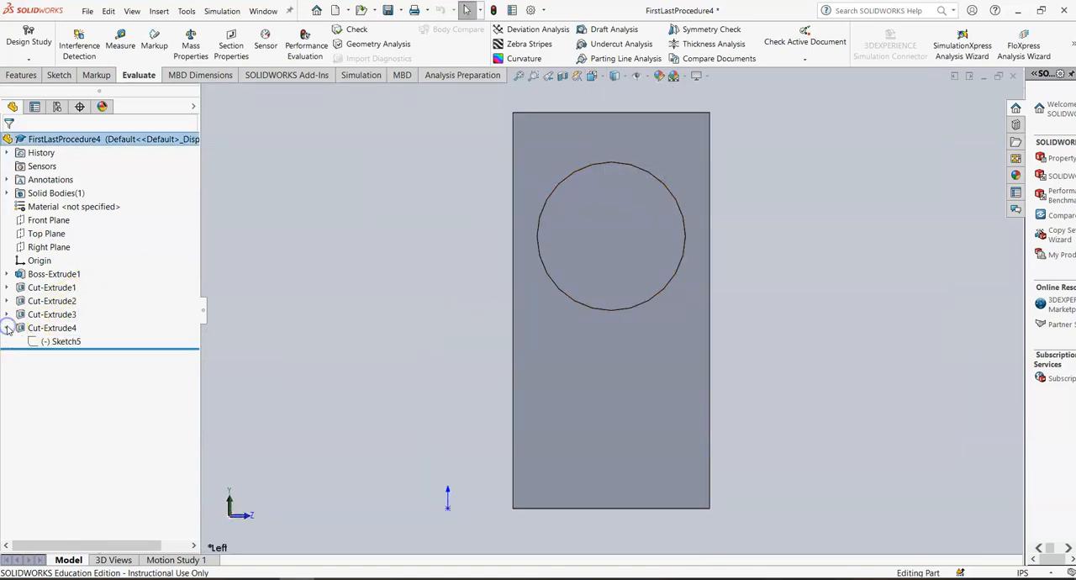
right_click(57, 344)
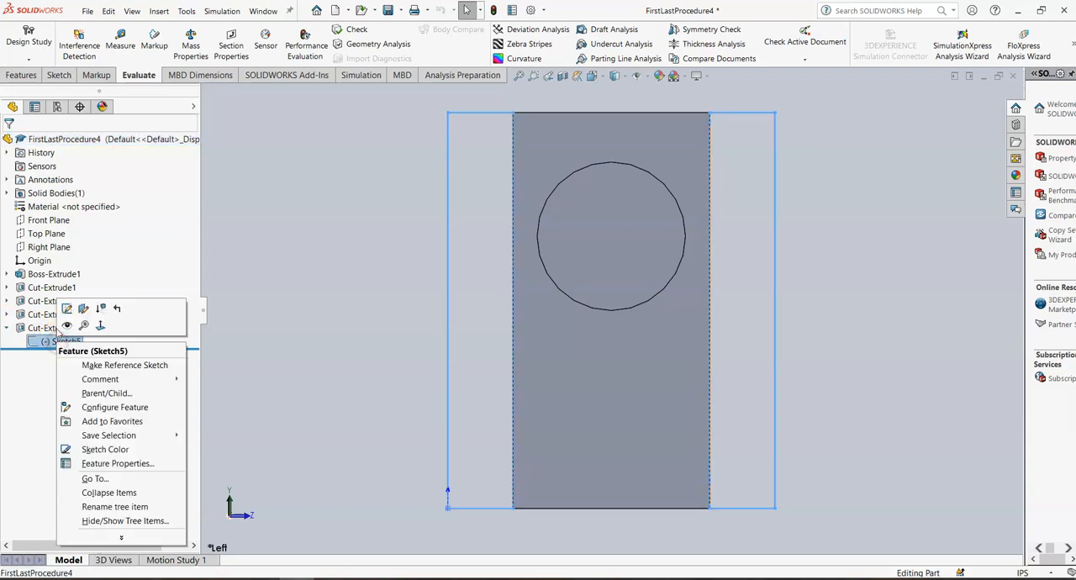
left_click(66, 304)
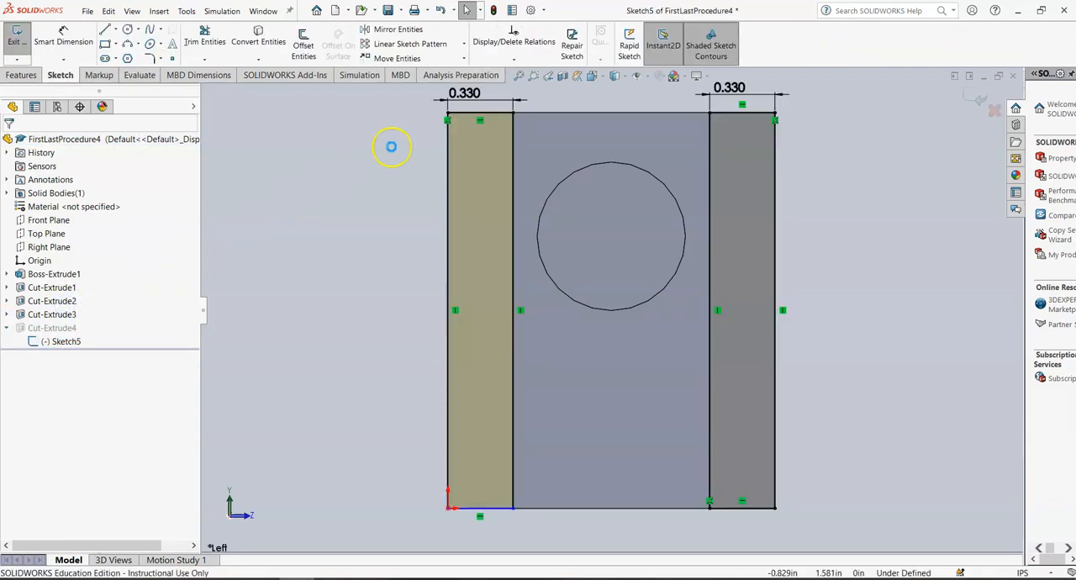
left_click(61, 42)
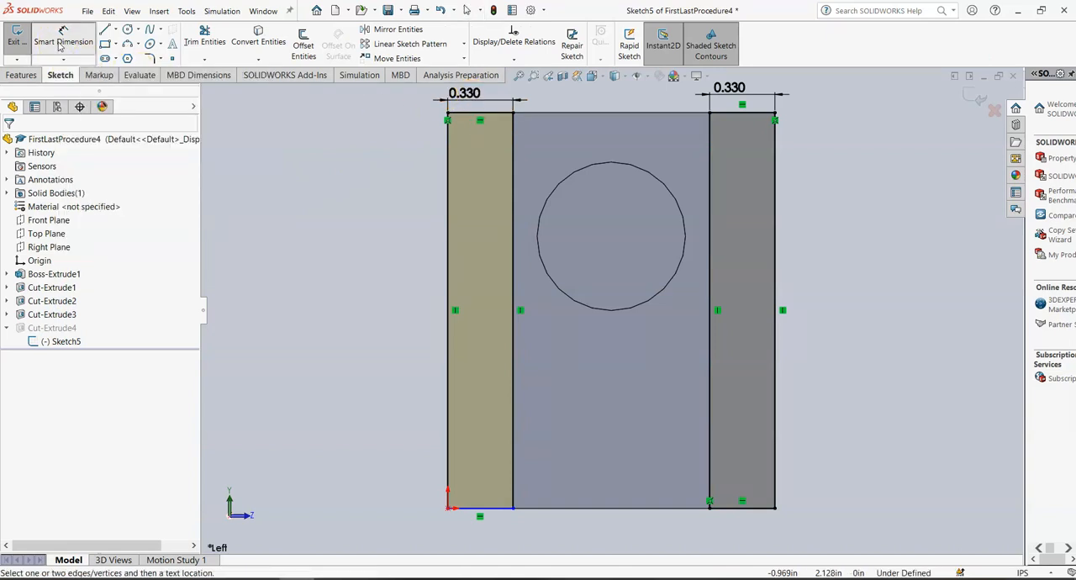
left_click(462, 96)
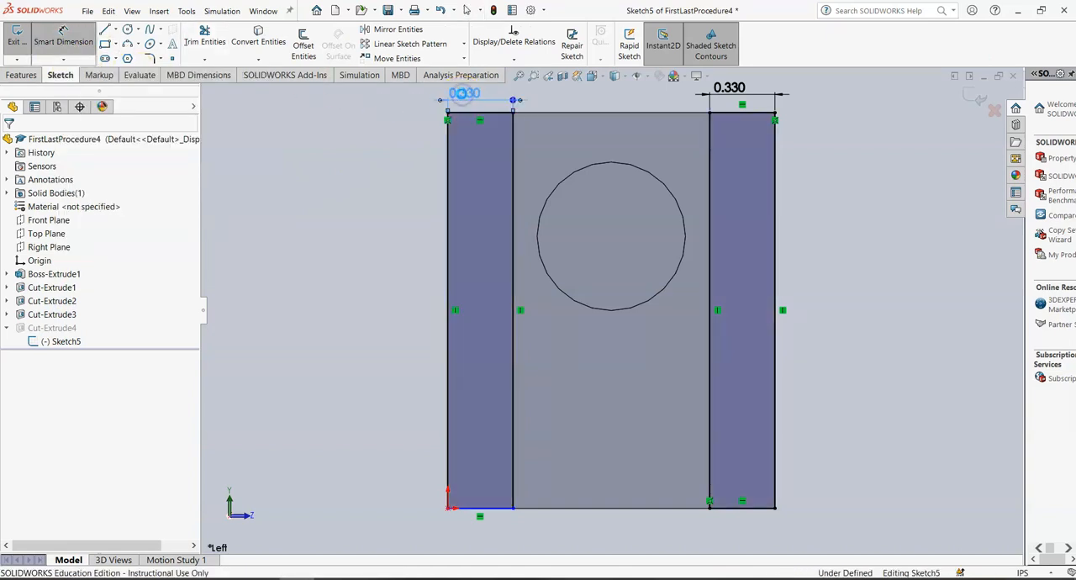
left_click(463, 97)
type("3")
key("Return")
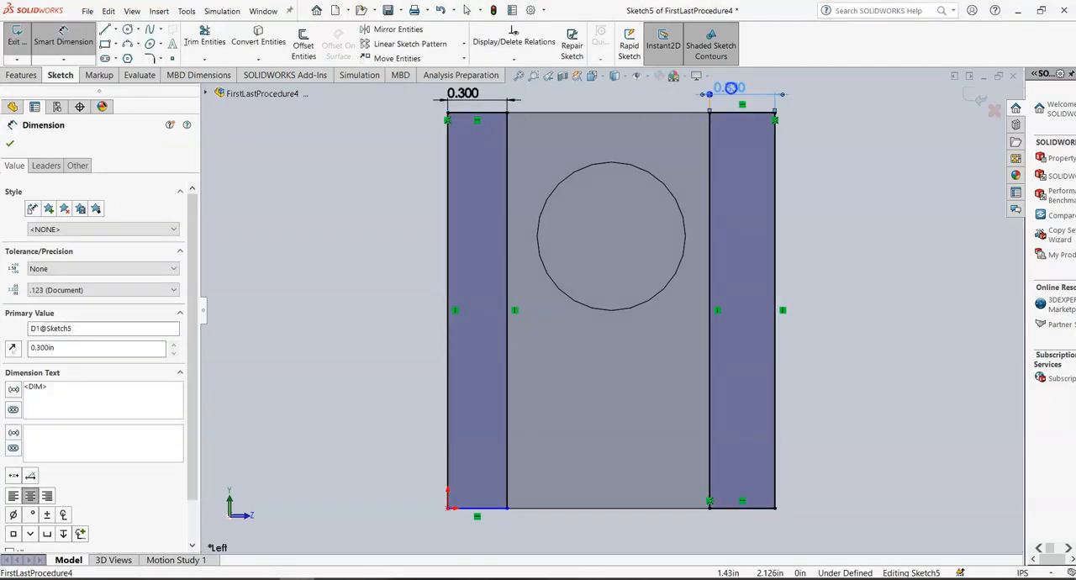
Step: Set the right rectangle's width to 0.300 in and exit the sketch to rebuild the cut
left_click(730, 87)
left_click(730, 87)
type("3")
key("Return")
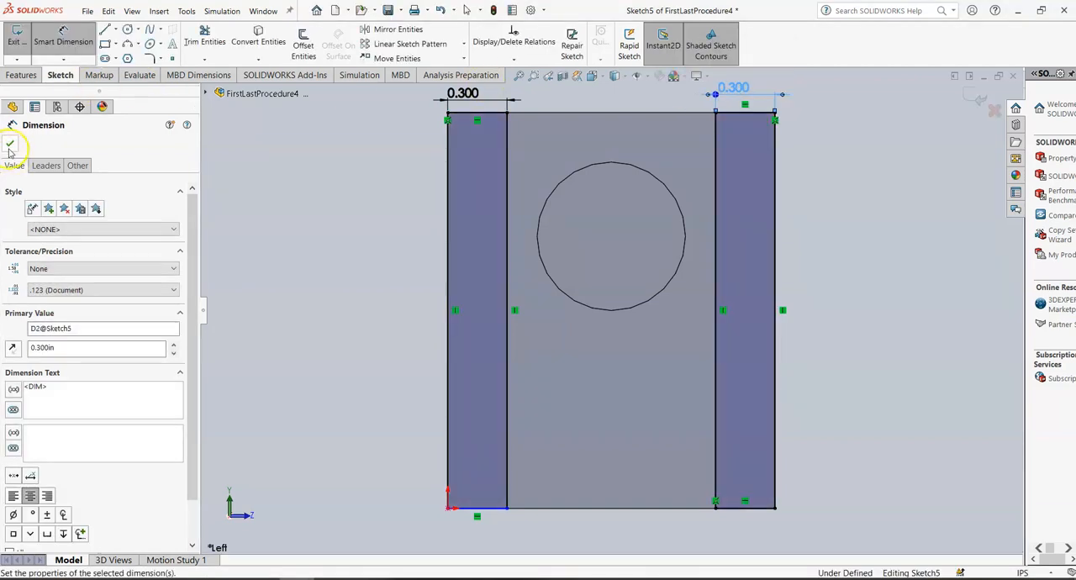
left_click(10, 144)
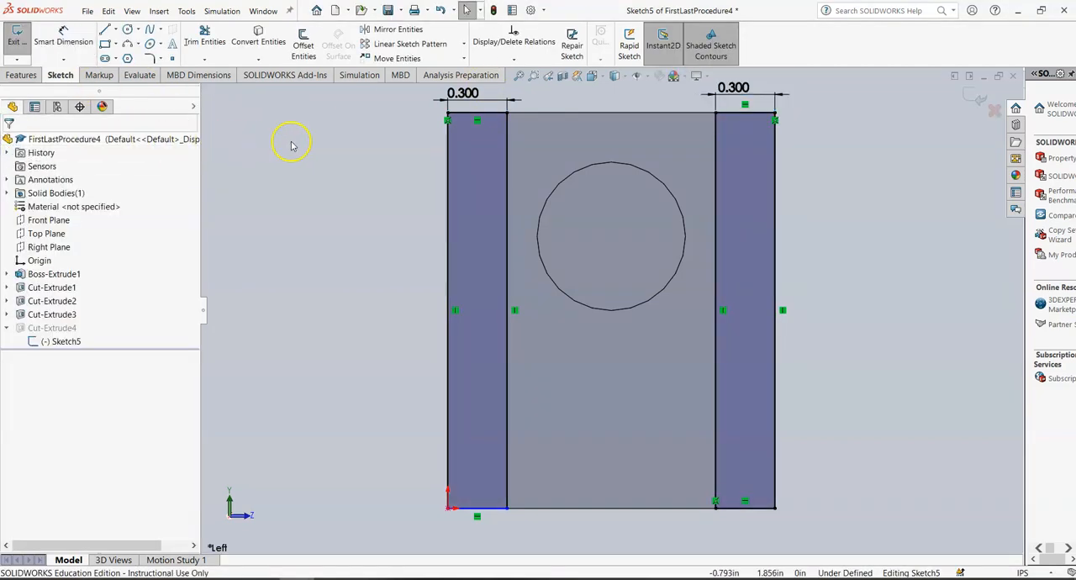
left_click(15, 37)
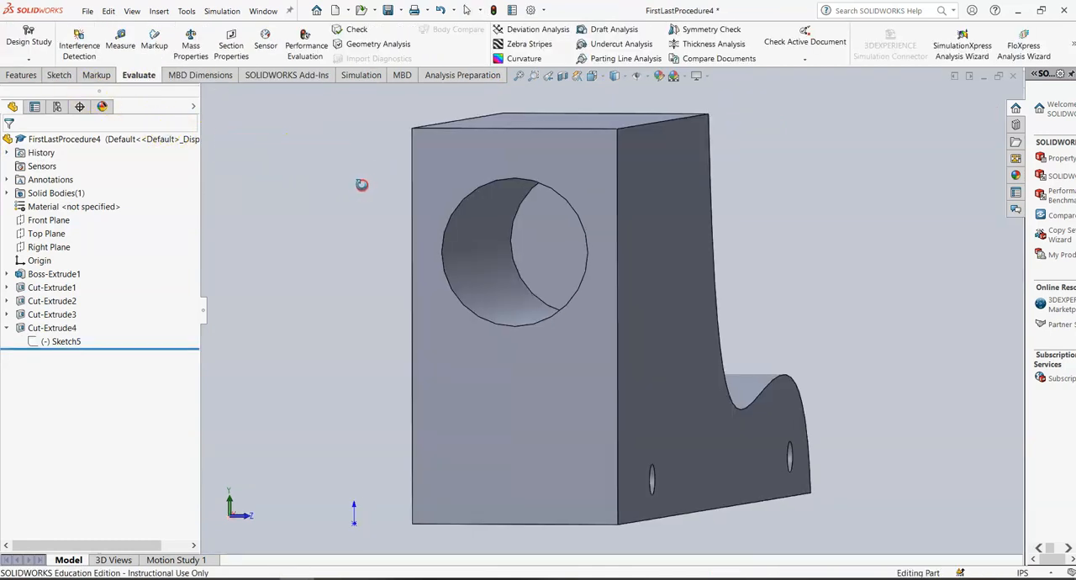
Step: Check the part's mass properties after the narrower cut
left_click(190, 44)
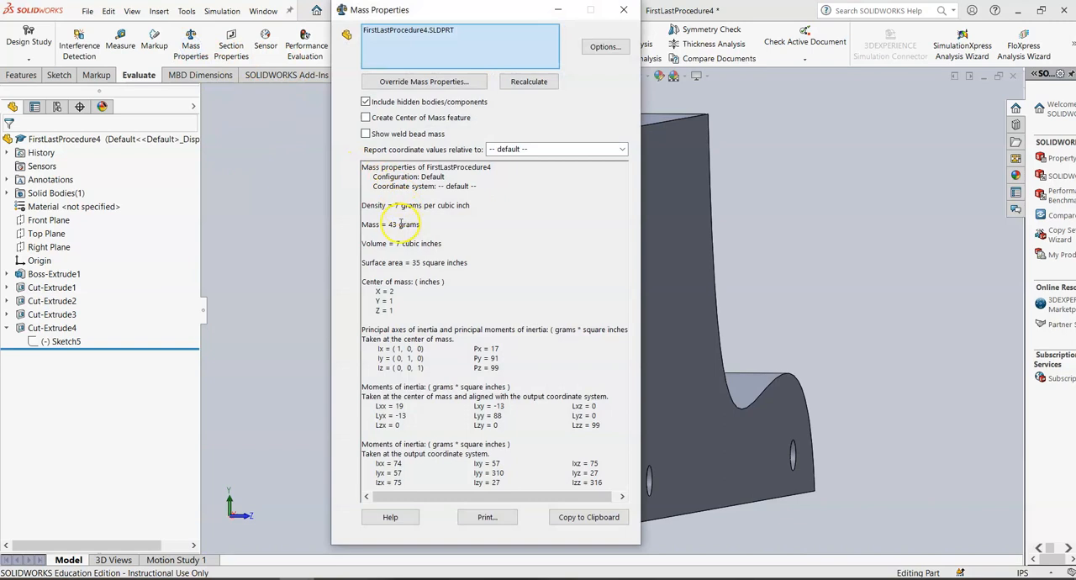
left_click(634, 11)
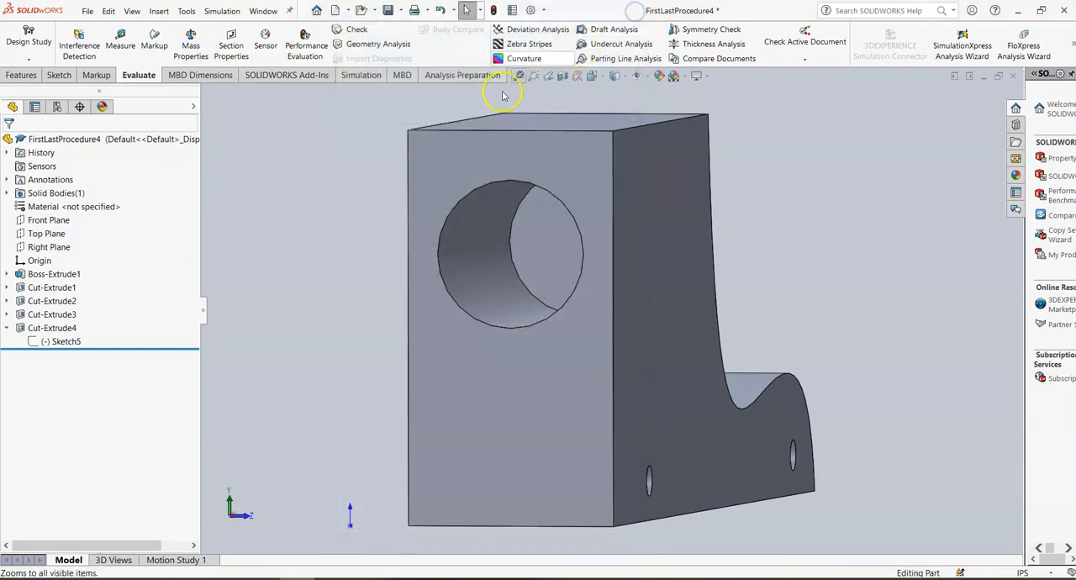
Step: Recalculate the Thickness Analysis for thin regions below 0.140 in and close it
left_click(687, 46)
left_click(116, 232)
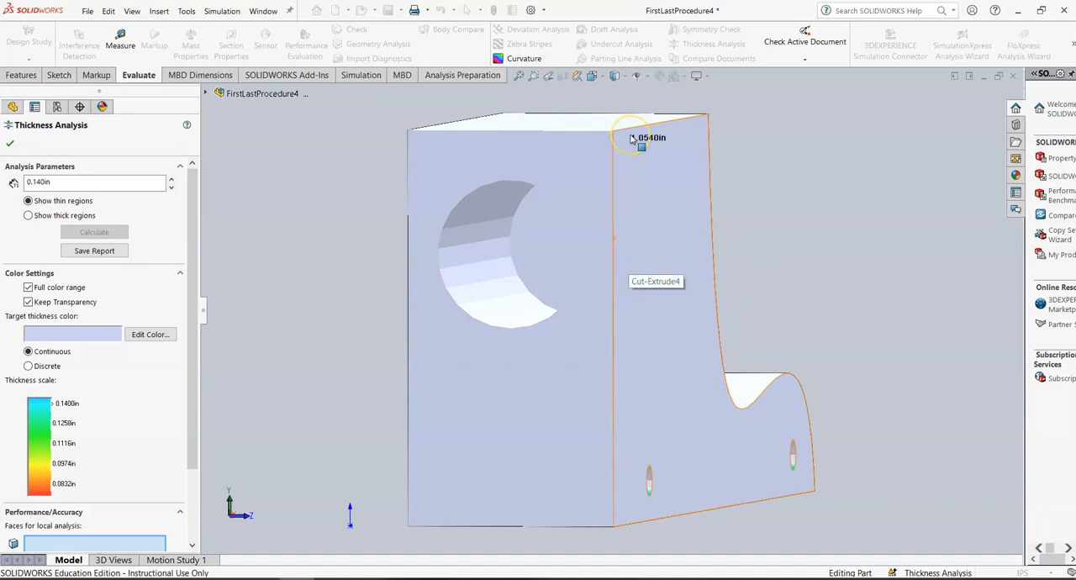
left_click(10, 143)
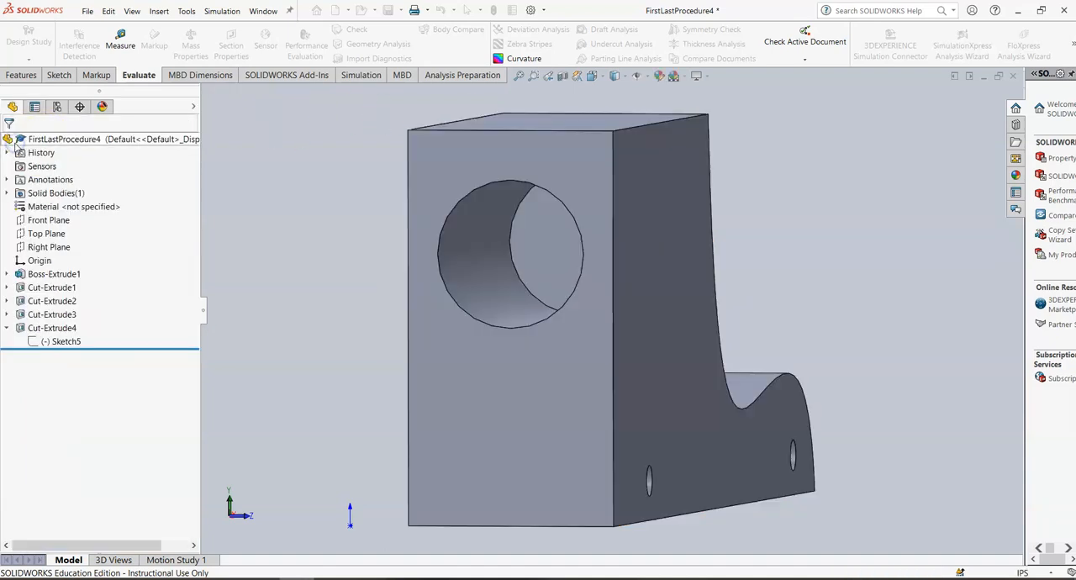
Step: Roll the feature tree back and forward and orbit the part to compare it with and without the side cuts
left_click(591, 76)
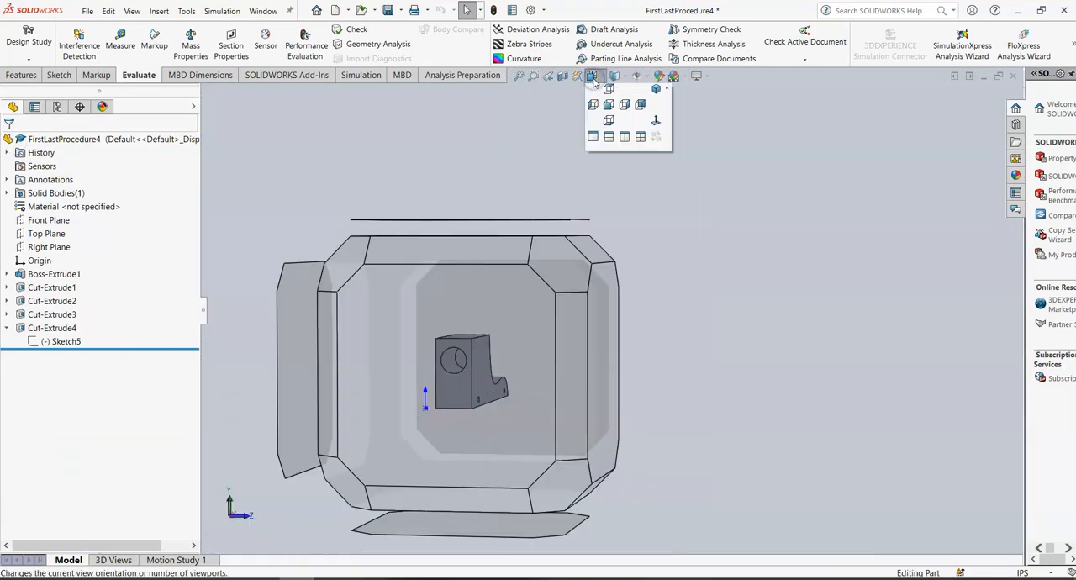
left_click(593, 124)
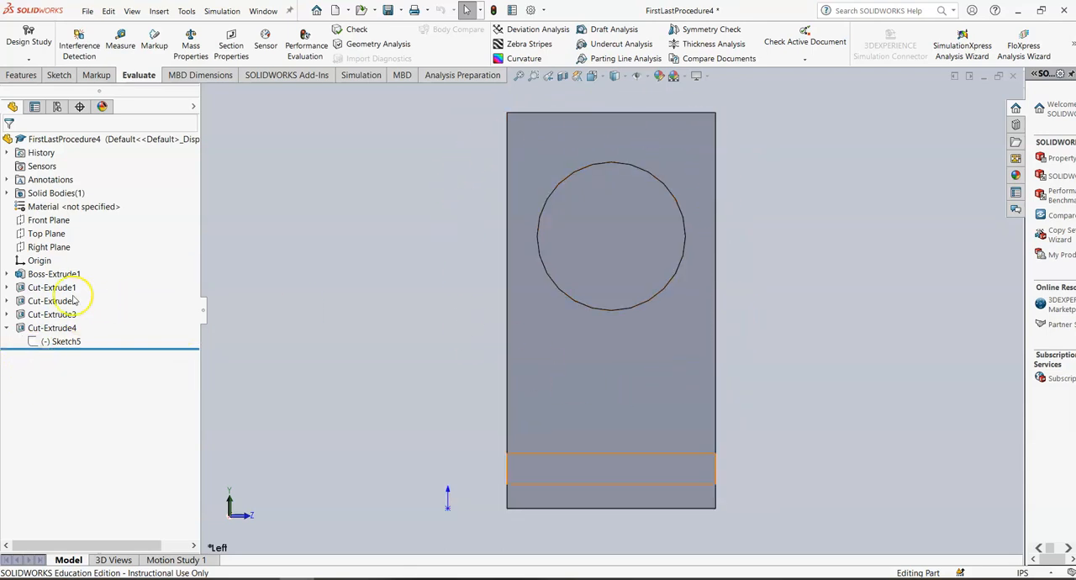
left_click(6, 328)
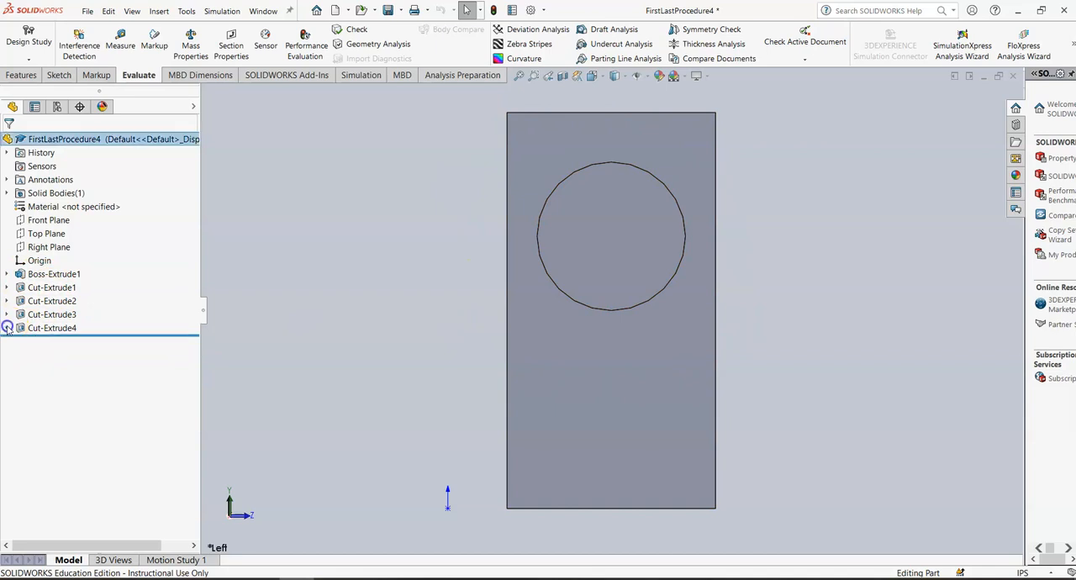
left_click(592, 76)
left_click(602, 120)
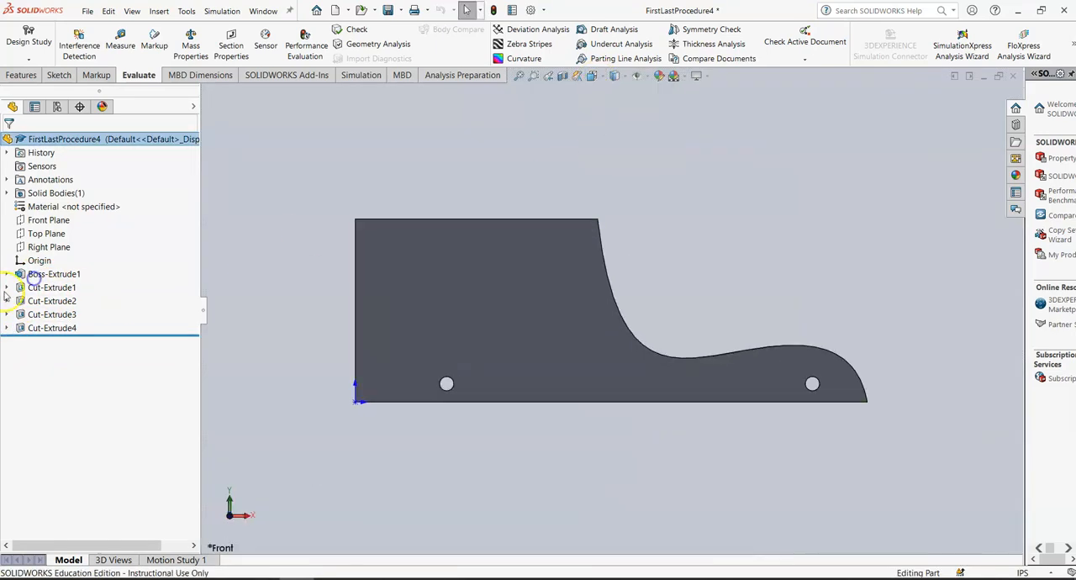
left_click_drag(86, 336, 91, 306)
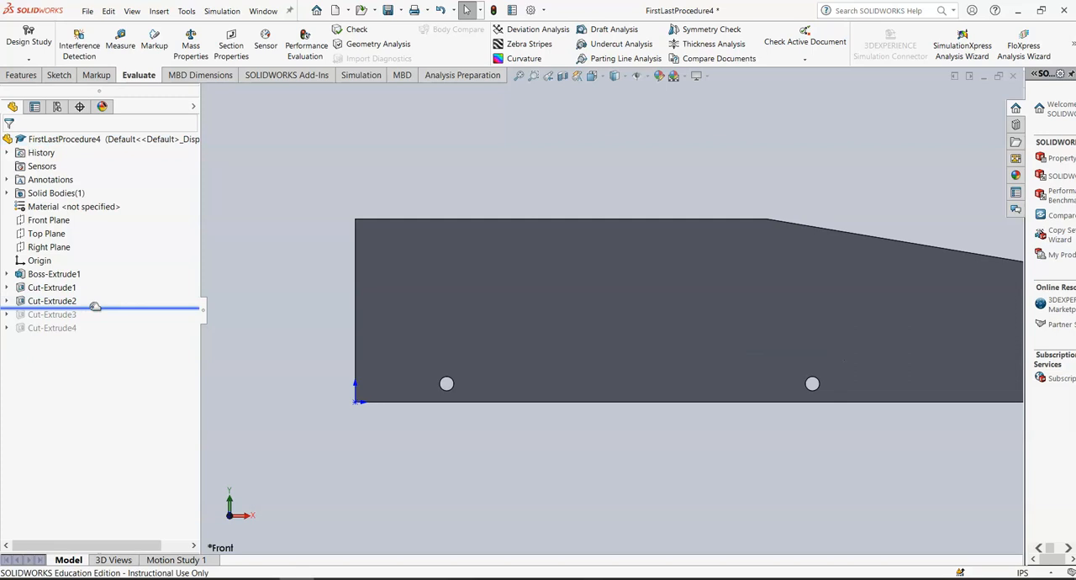
left_click_drag(91, 307, 91, 290)
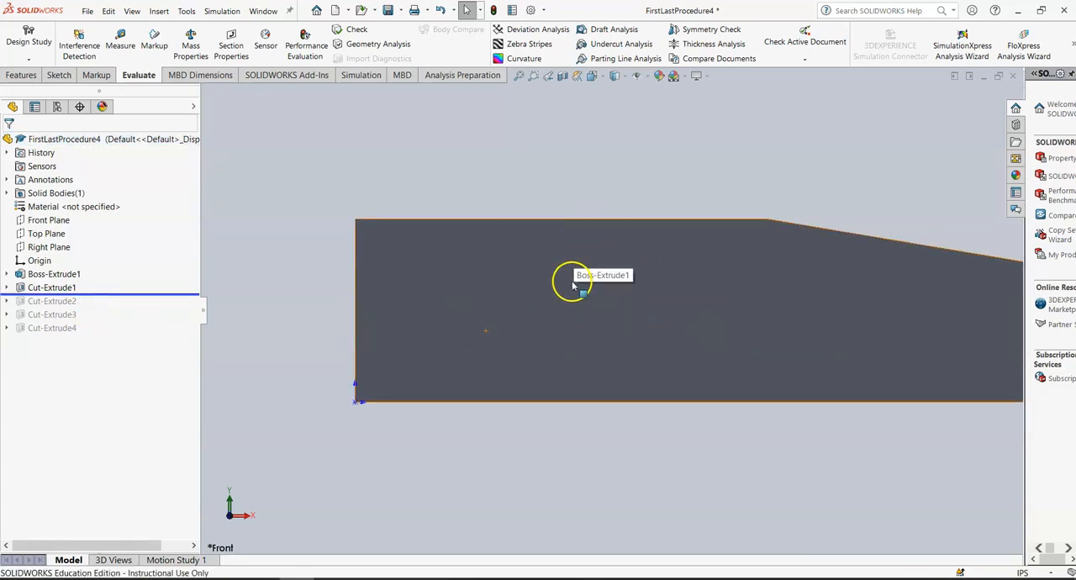
left_click_drag(105, 292, 107, 316)
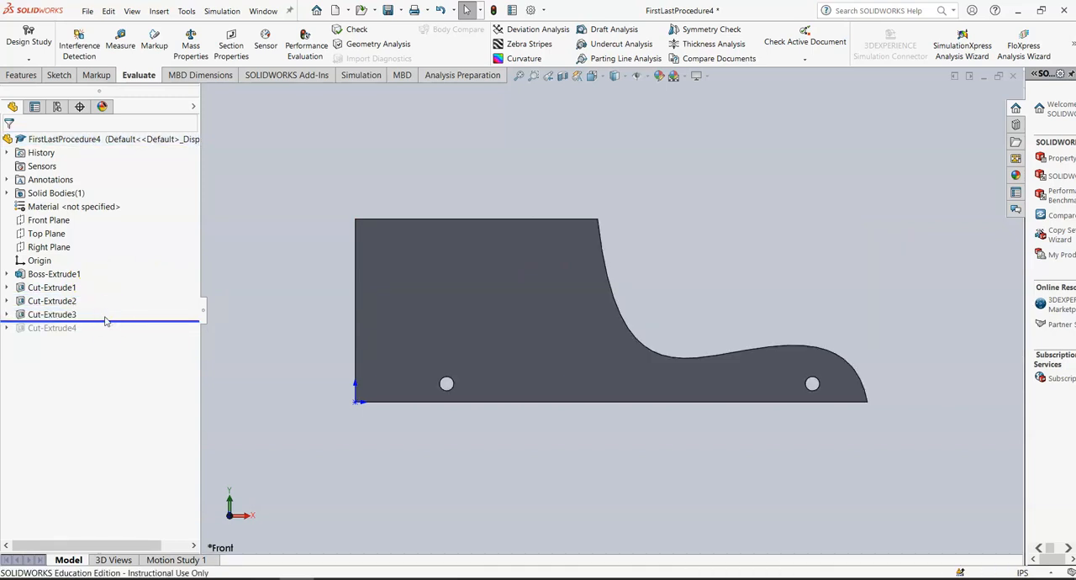
middle_click_drag(258, 278, 281, 274)
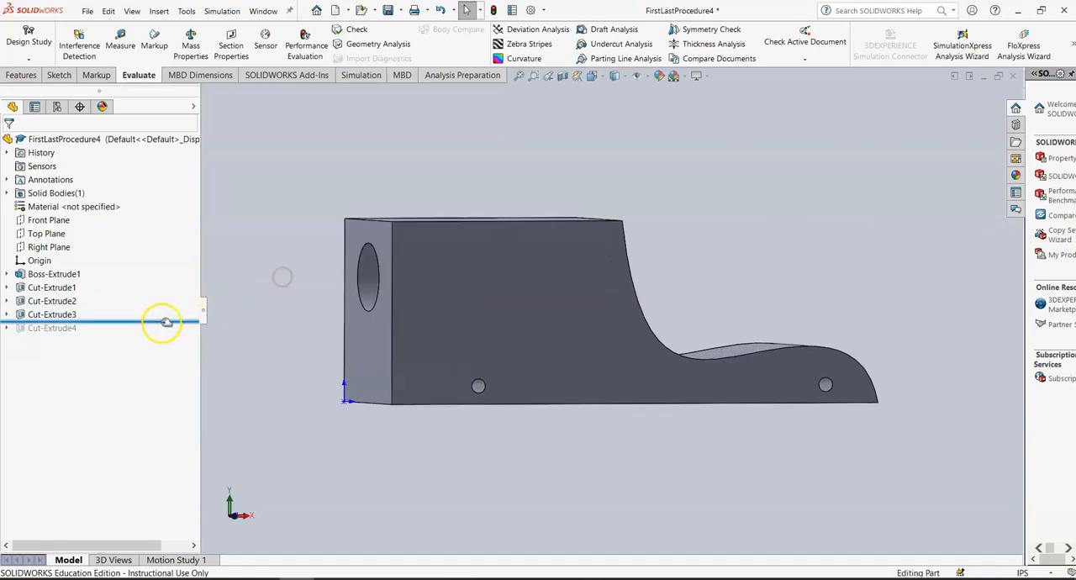
left_click_drag(160, 319, 160, 328)
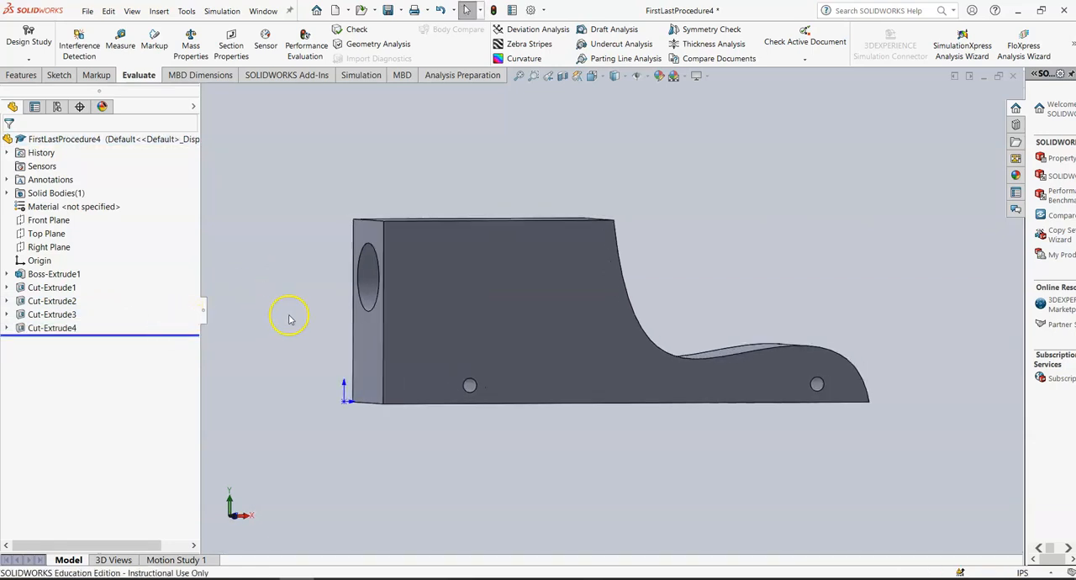
middle_click_drag(305, 315, 316, 318)
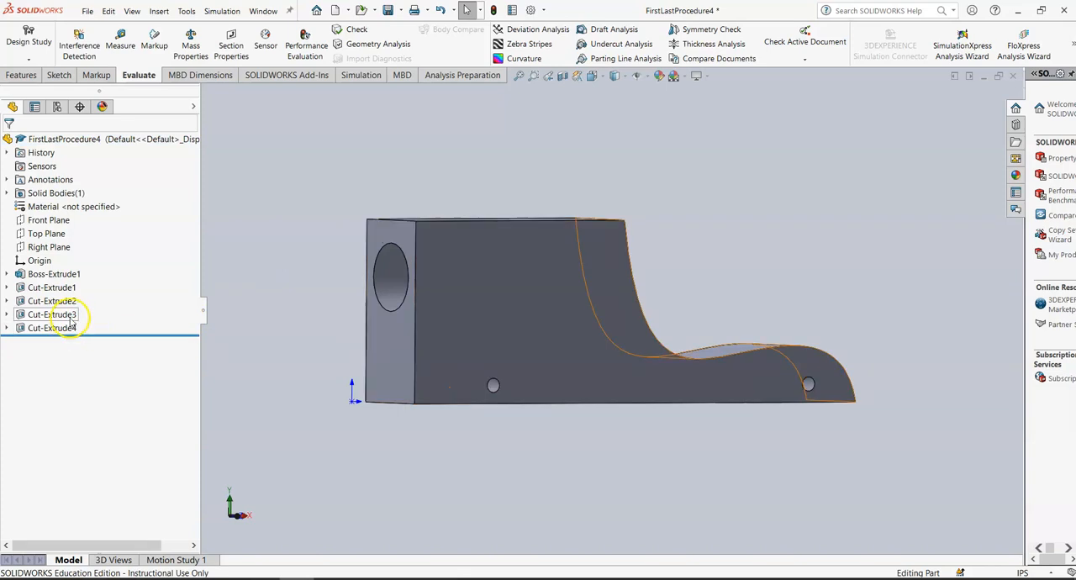
middle_click_drag(563, 467, 544, 303)
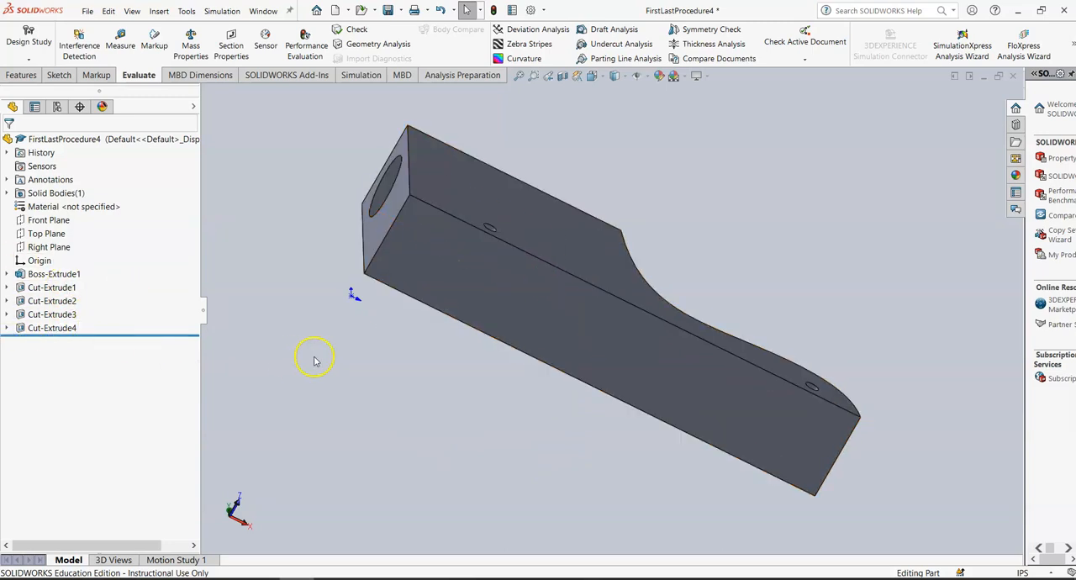
middle_click_drag(625, 171, 634, 348)
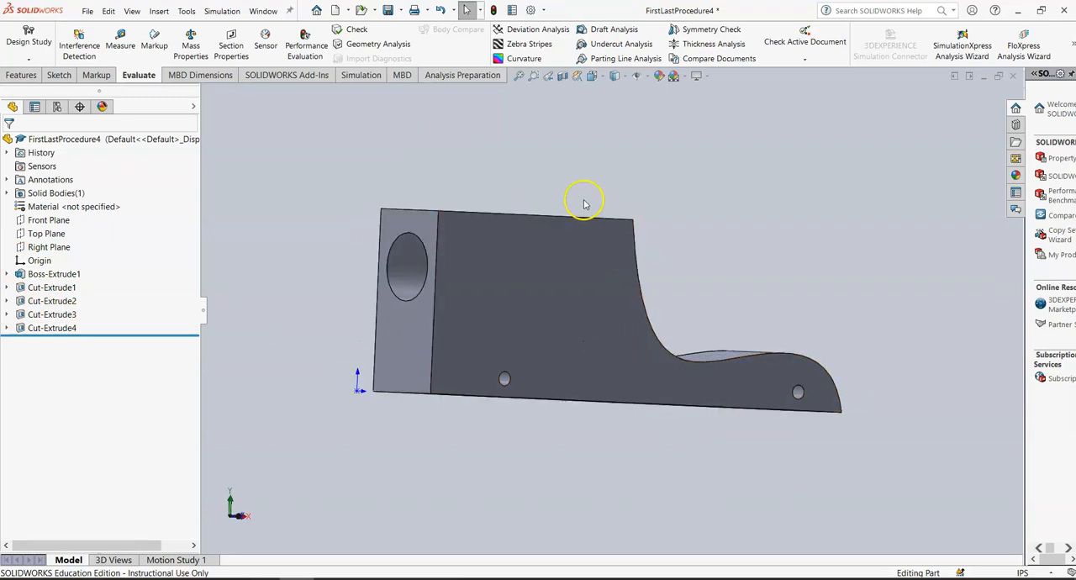
Step: Delete the Cut-Extrude4 feature together with its Sketch5 in the left view
left_click(591, 76)
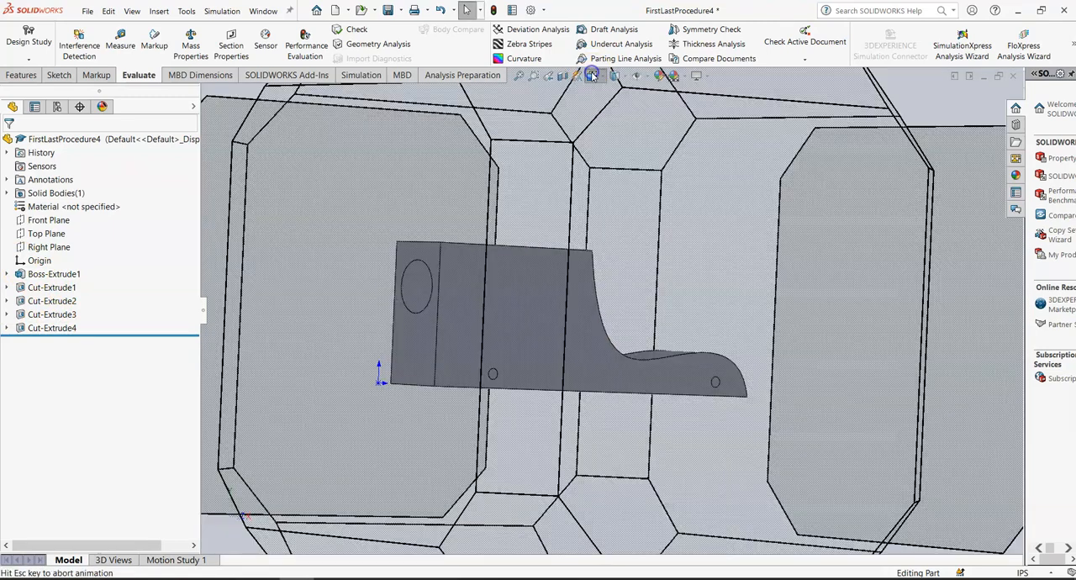
left_click(593, 124)
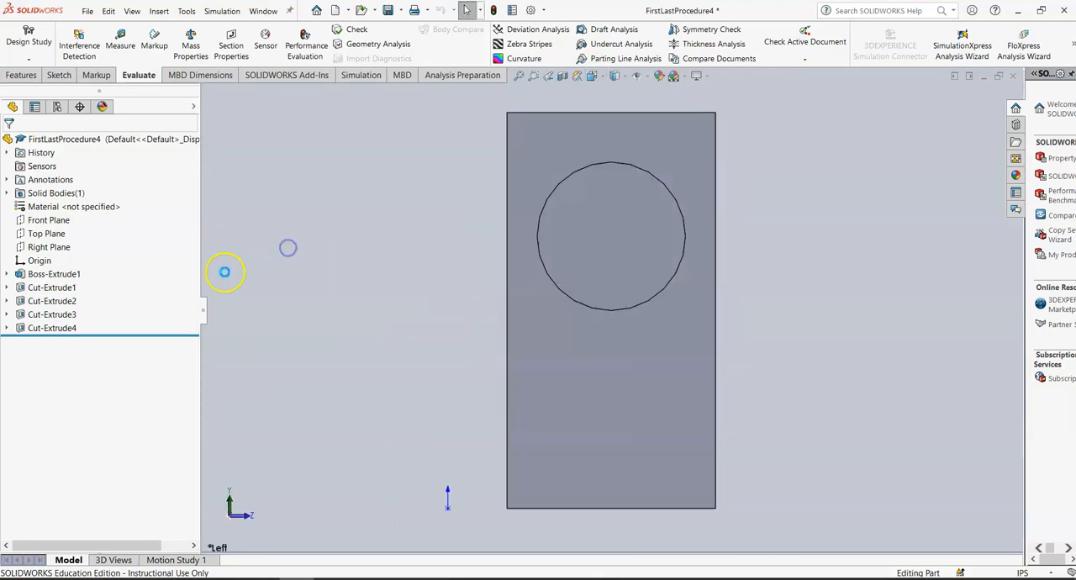
right_click(46, 330)
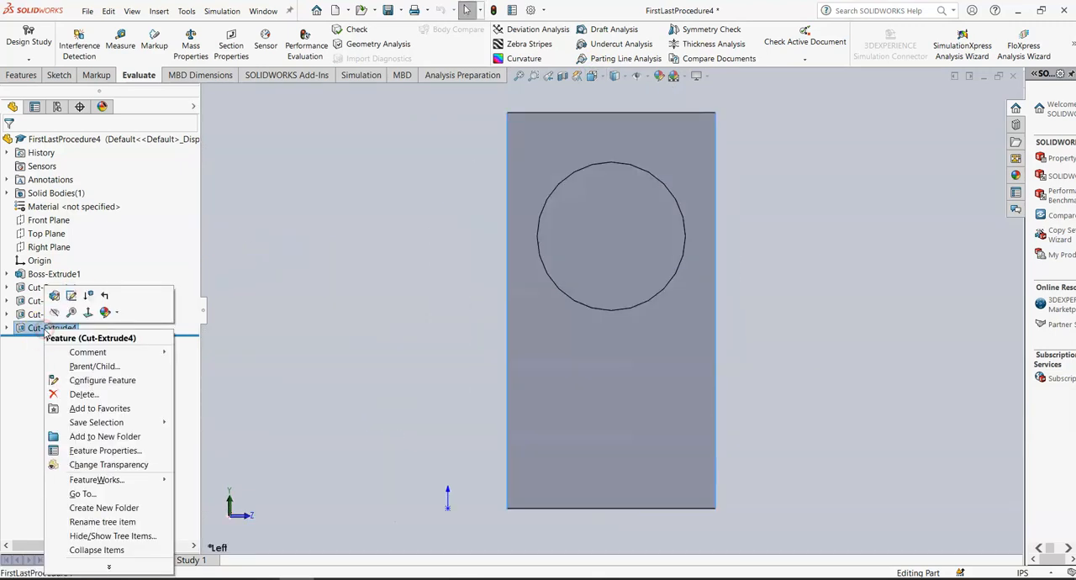
left_click(78, 395)
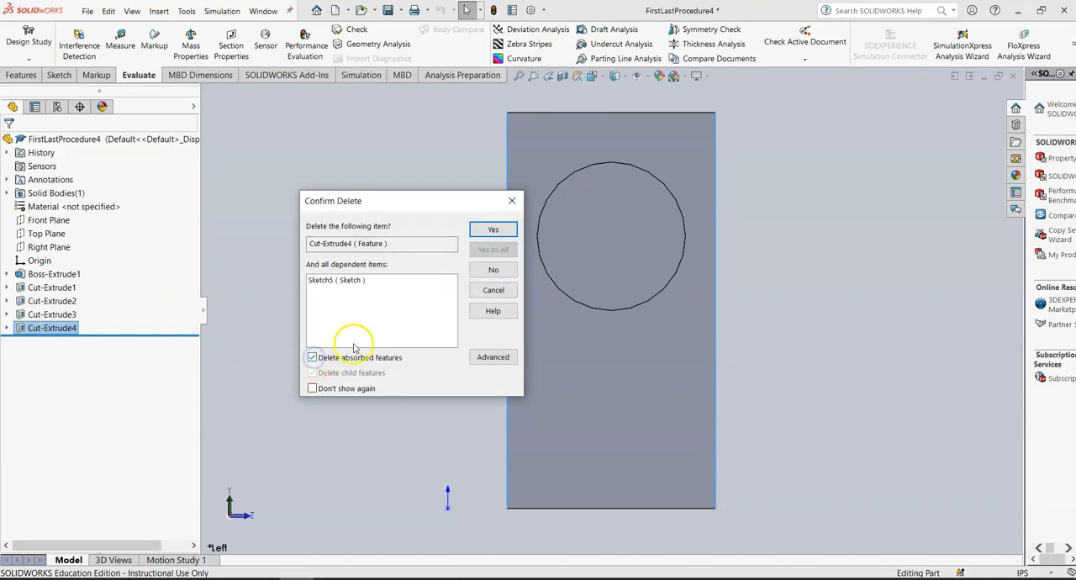
left_click(8, 332)
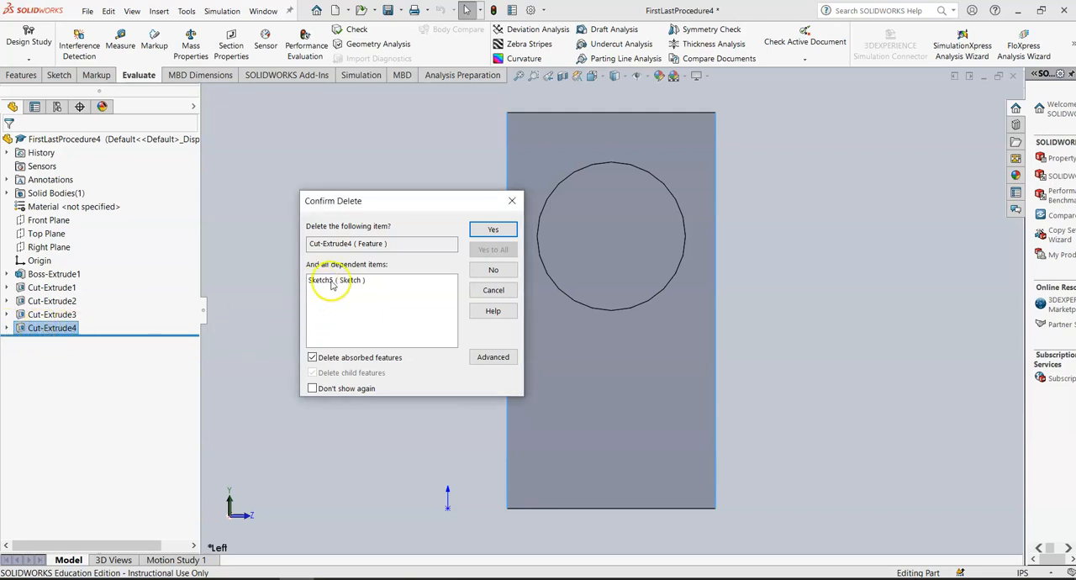
left_click(492, 230)
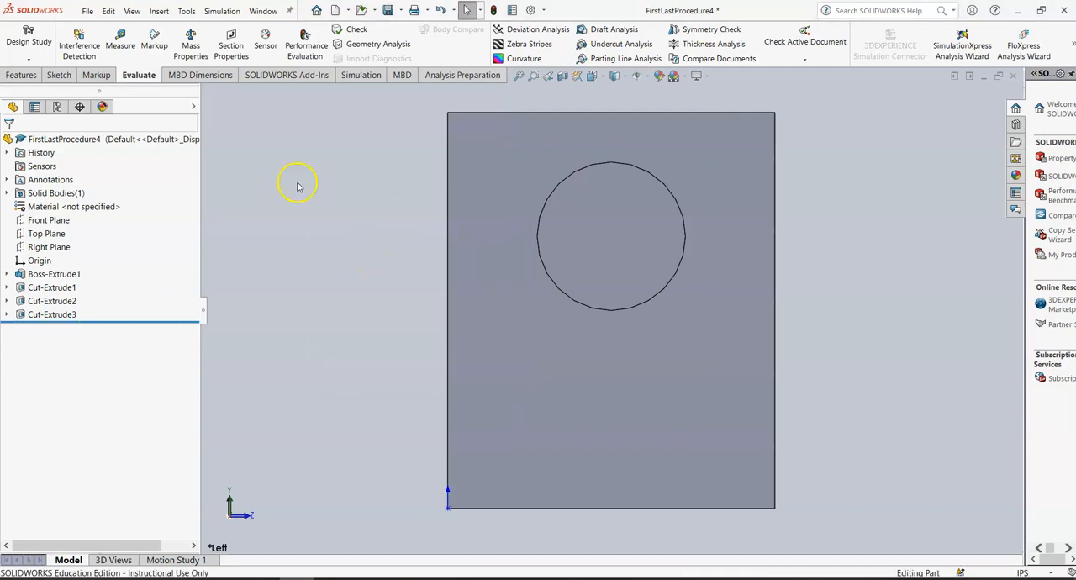
Step: Start a new sketch on the part's left side face
left_click(64, 77)
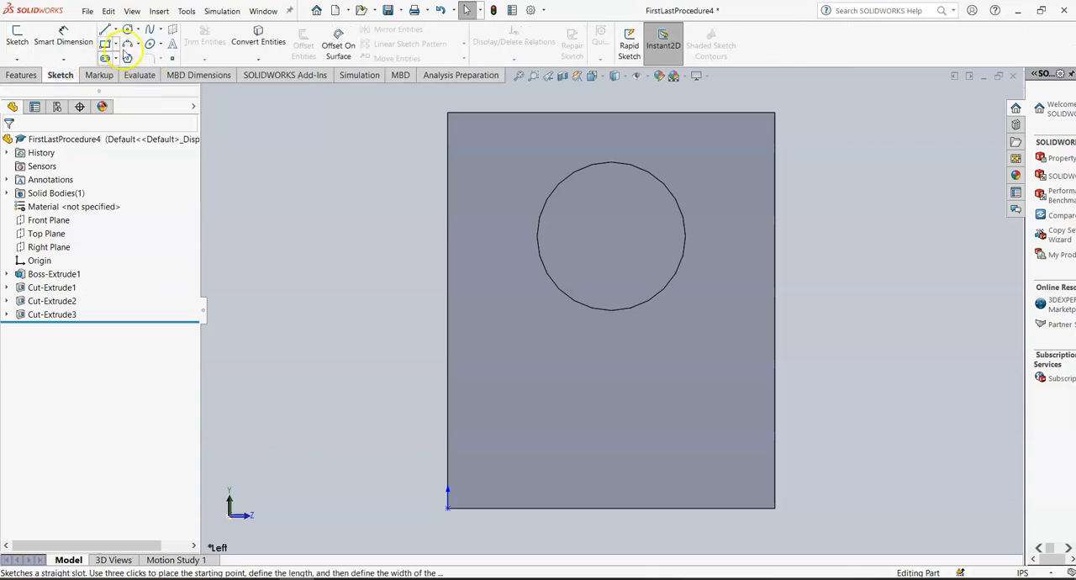
left_click(17, 35)
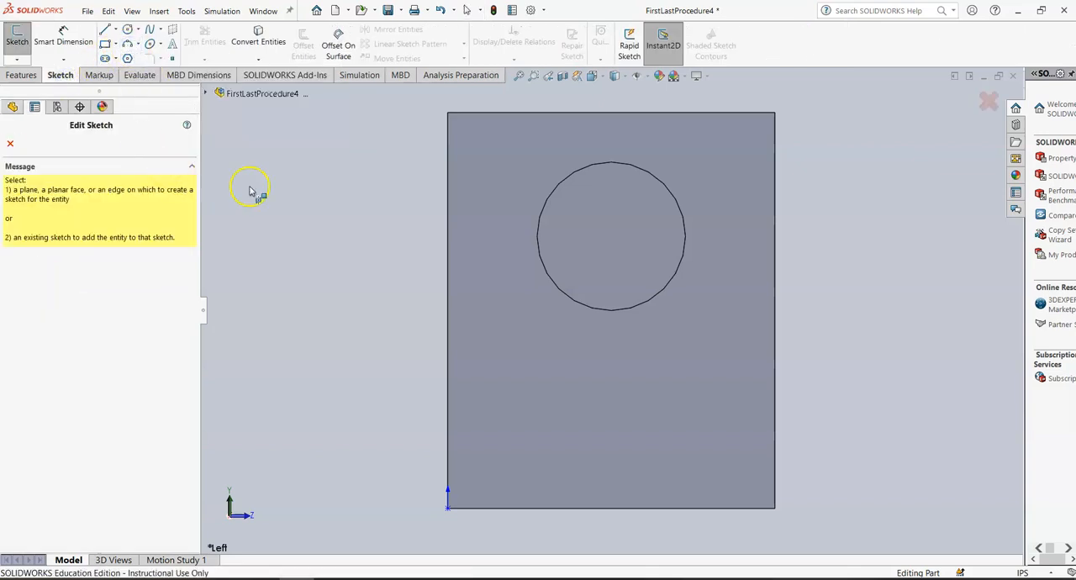
left_click(501, 174)
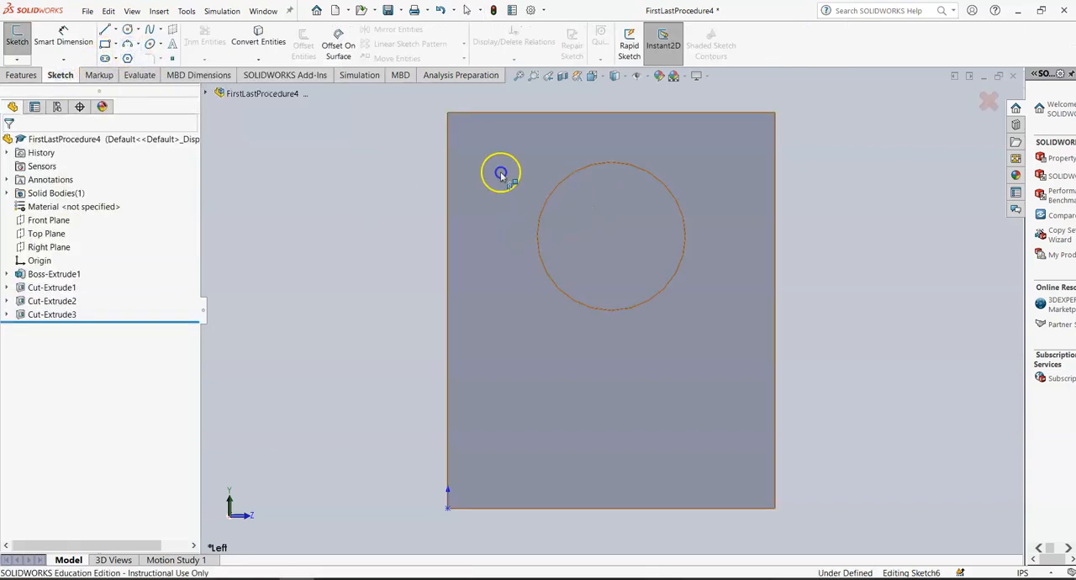
Step: Sketch a three-point arc spanning the face's left edge, then trim the arc away
left_click(448, 113)
left_click(448, 508)
left_click(525, 366)
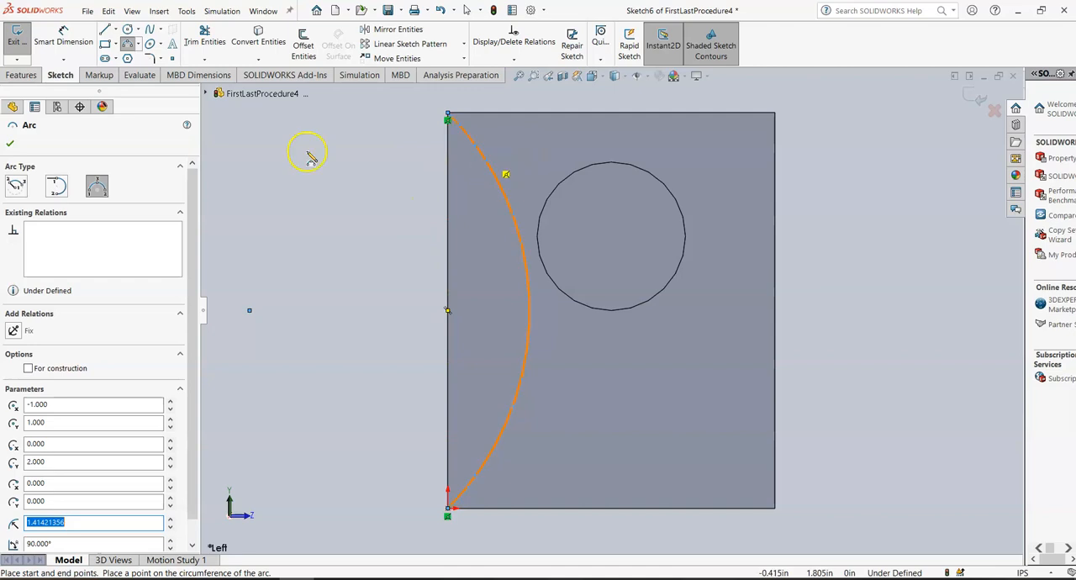
left_click(10, 144)
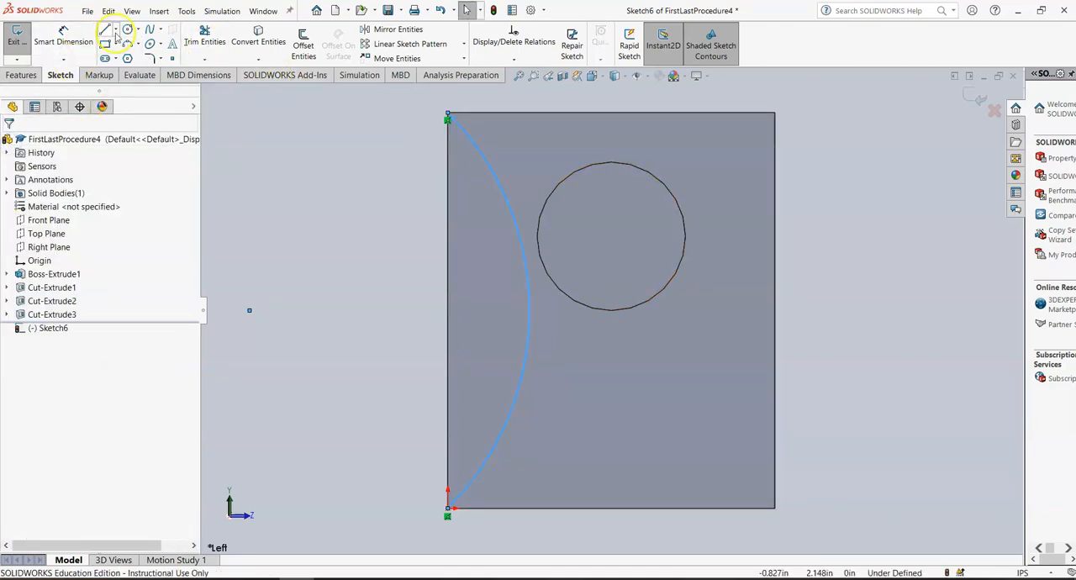
left_click(198, 47)
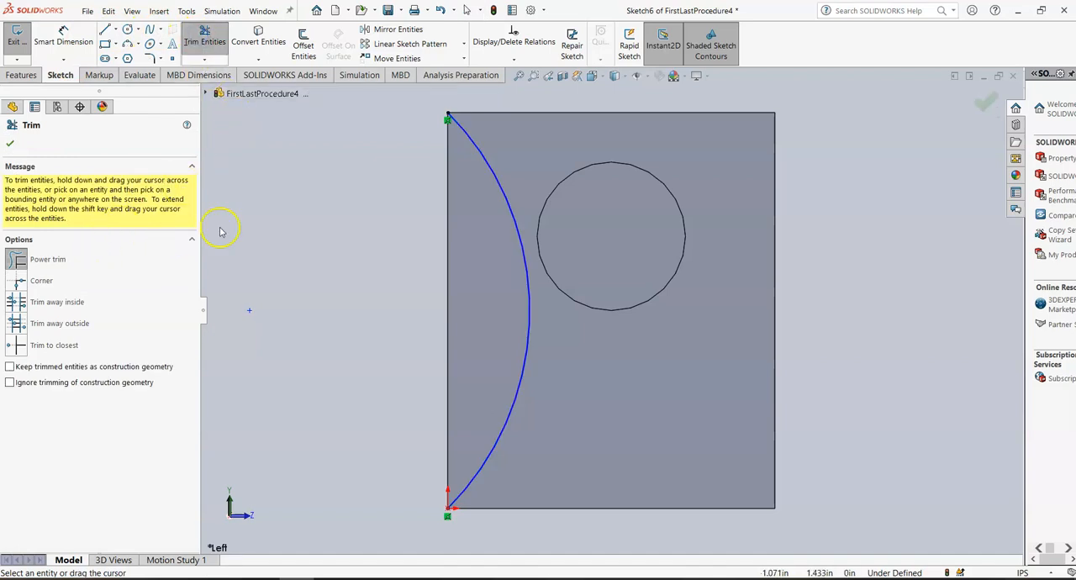
mouse_move(304, 208)
left_mouse_down()
mouse_move(552, 168)
mouse_move(384, 187)
left_mouse_up()
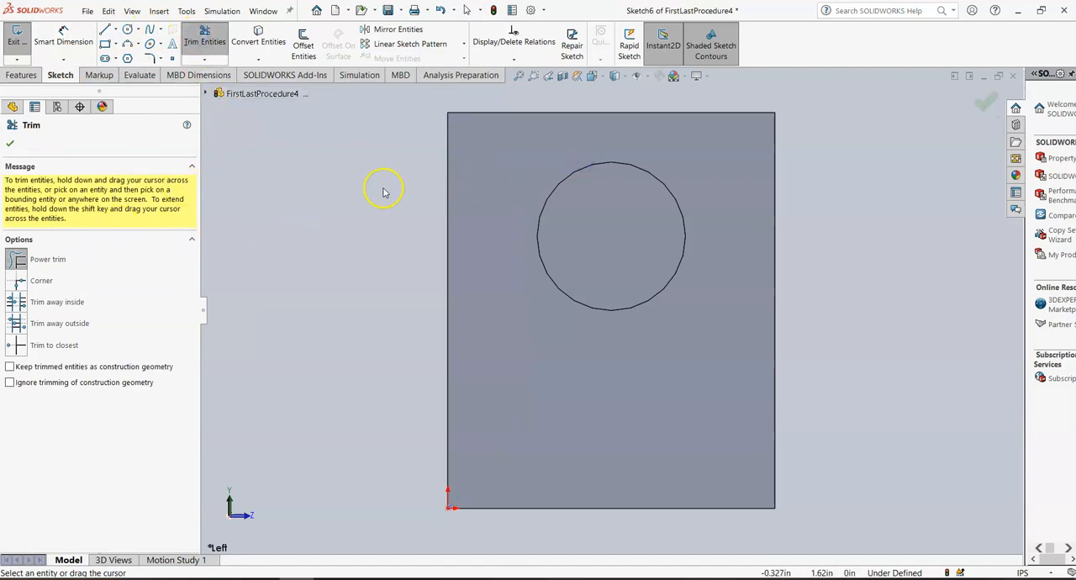
left_click(10, 147)
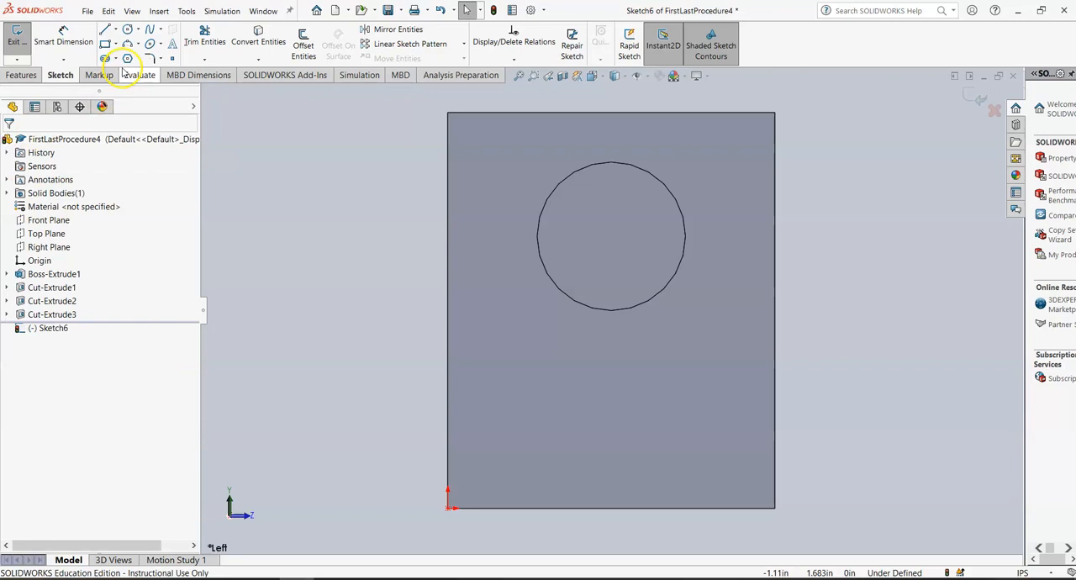
Step: Sketch the left cut profile: an arc curving down from the top edge, a vertical line to the bottom, and closing lines along the edges
left_click(128, 44)
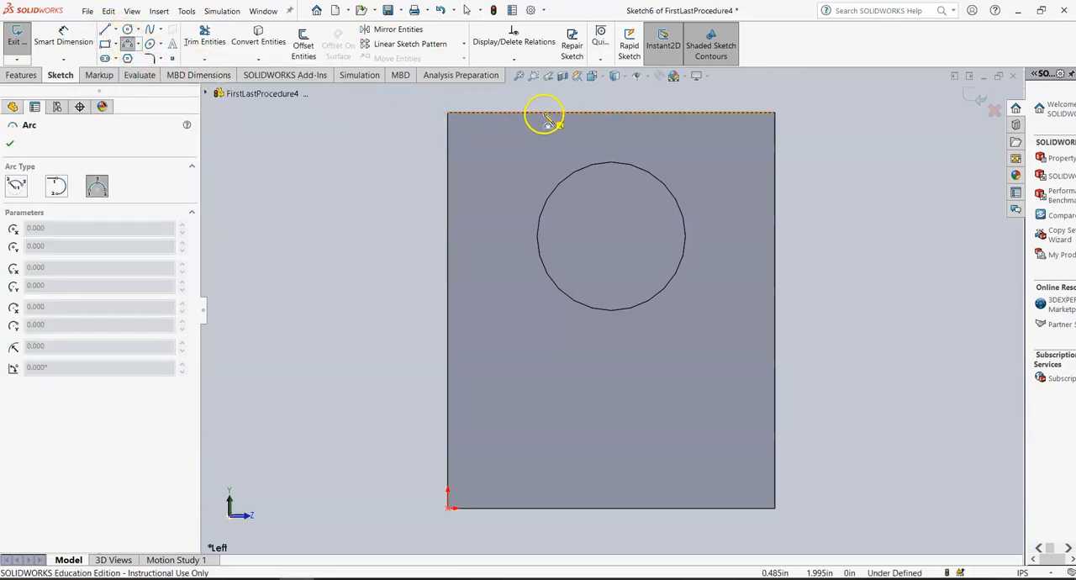
left_click_drag(545, 114, 507, 177)
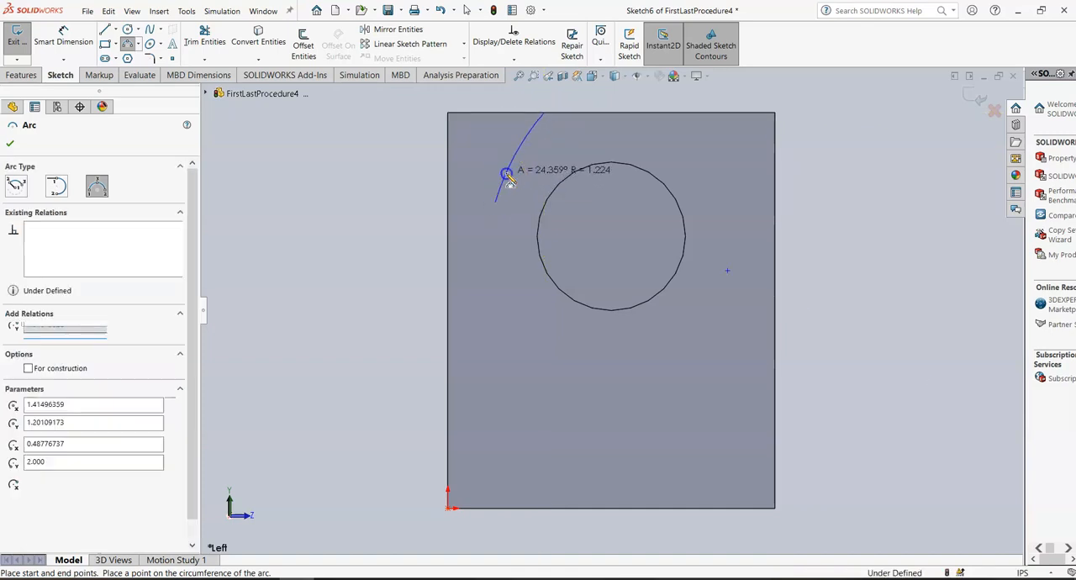
left_click(107, 33)
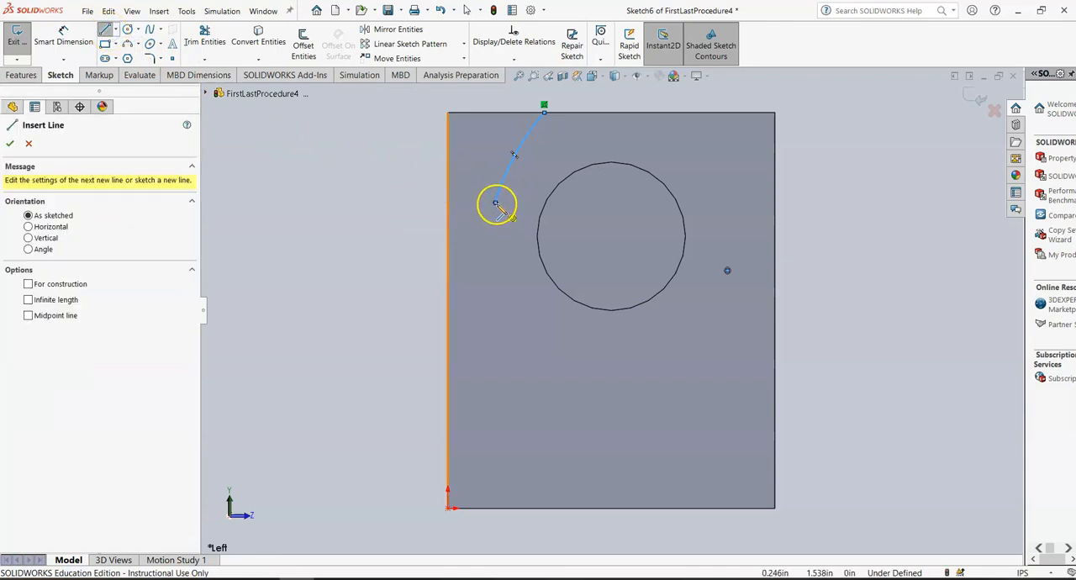
mouse_move(497, 204)
left_mouse_down()
mouse_move(501, 468)
mouse_move(497, 508)
mouse_move(488, 507)
mouse_move(519, 507)
mouse_move(449, 508)
left_mouse_up()
left_click(448, 509)
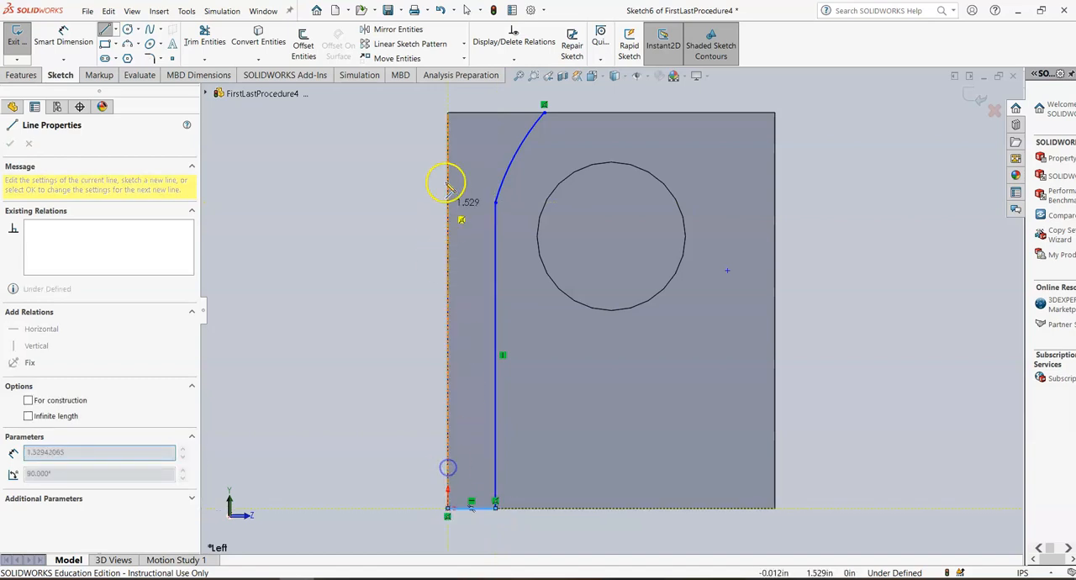
left_click(447, 112)
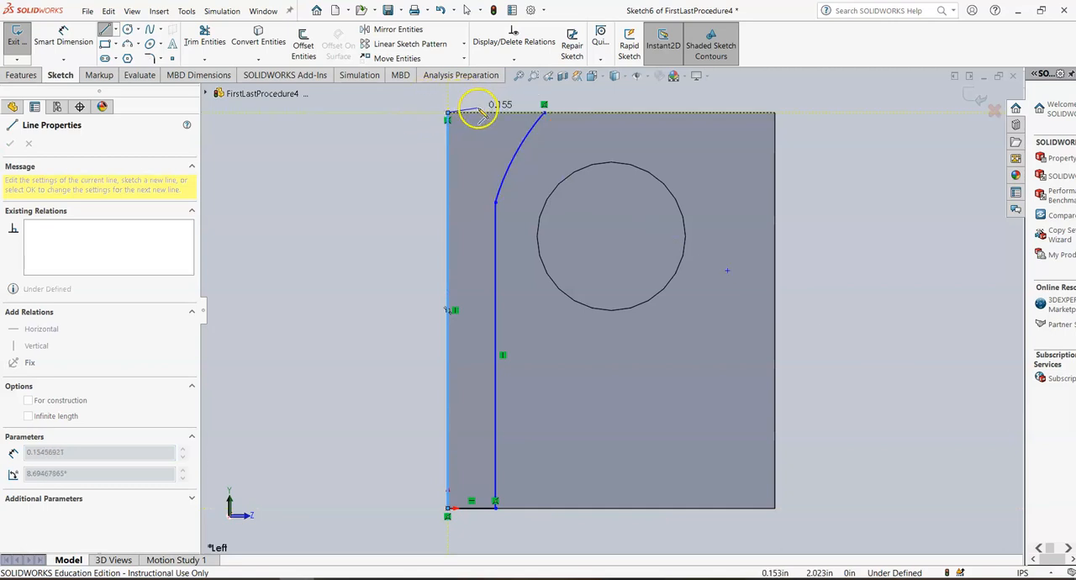
left_click(544, 112)
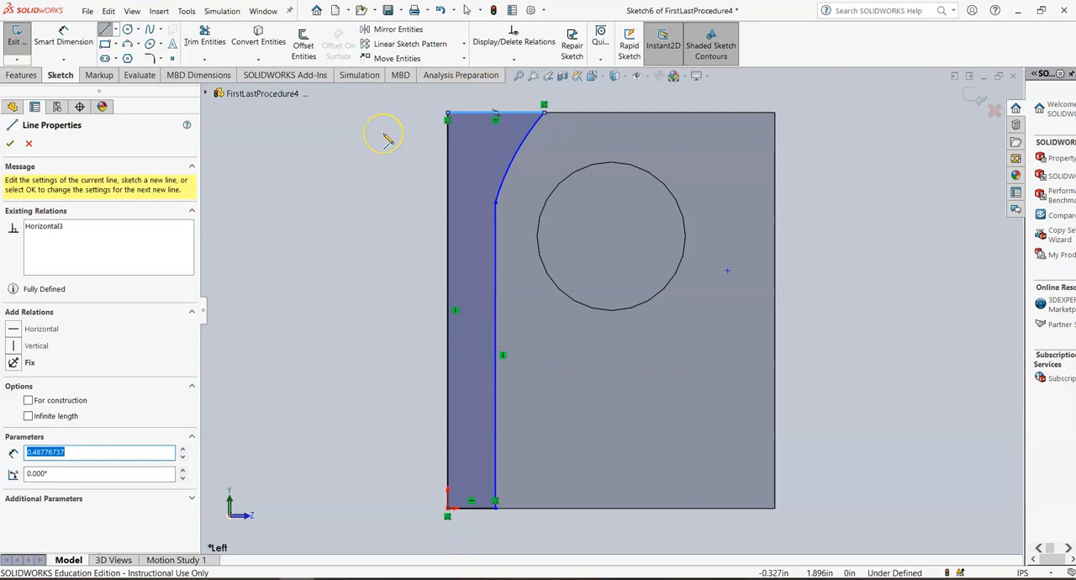
left_click(9, 146)
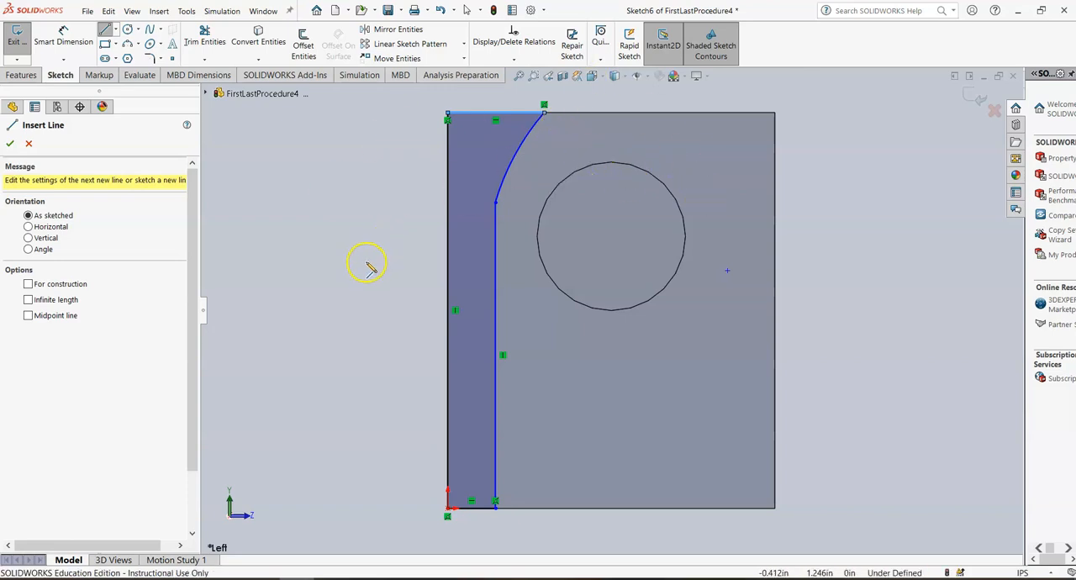
left_click(10, 142)
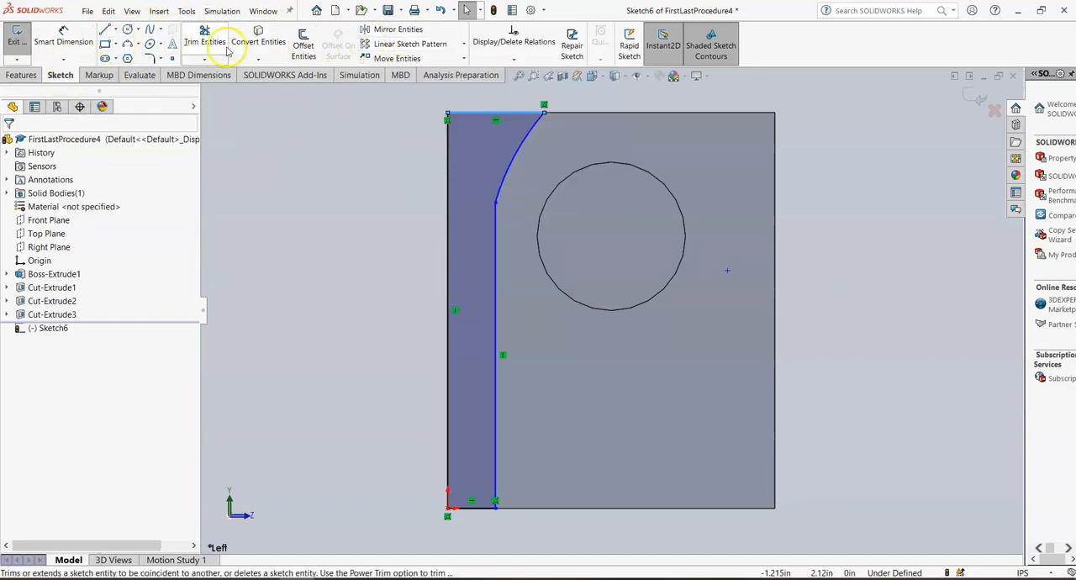
Step: Draw a short vertical centerline down from the midpoint of the face's top edge
left_click(117, 32)
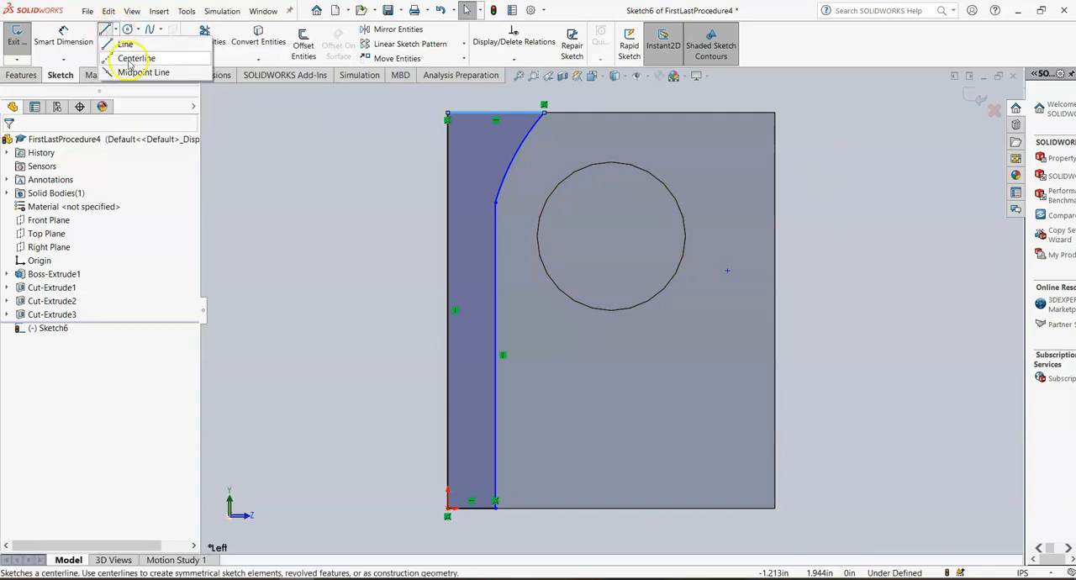
left_click(128, 61)
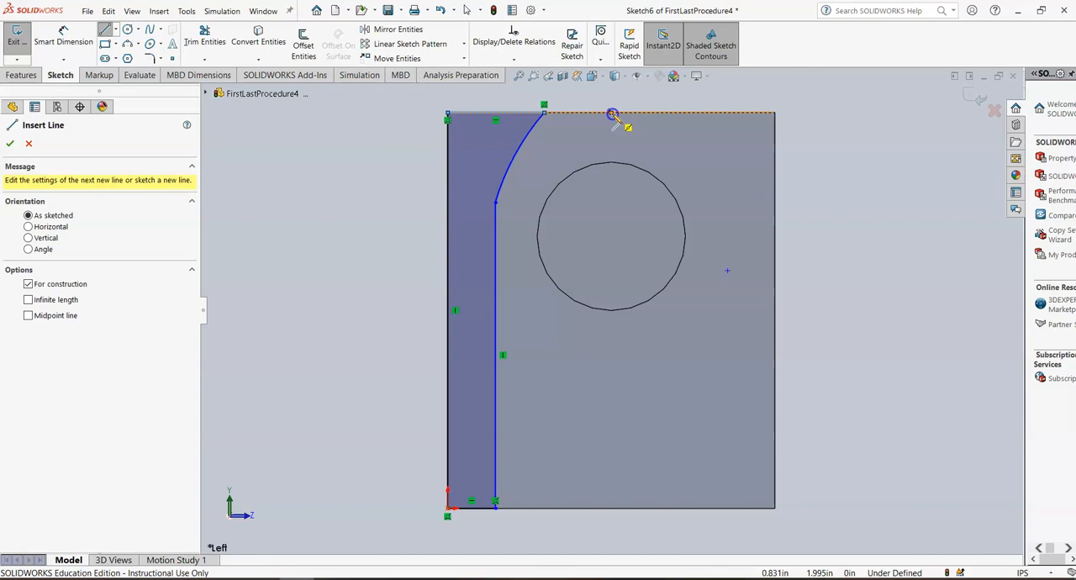
left_click_drag(612, 114, 612, 148)
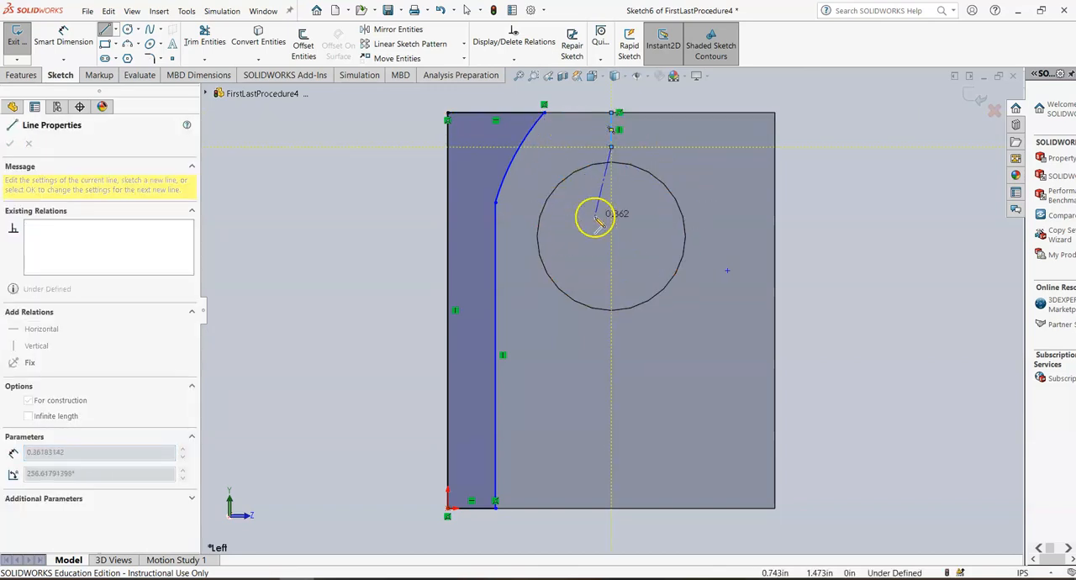
key("Escape")
scroll(629, 163, "up", 3)
scroll(601, 197, "down", 6)
scroll(619, 203, "down", 4)
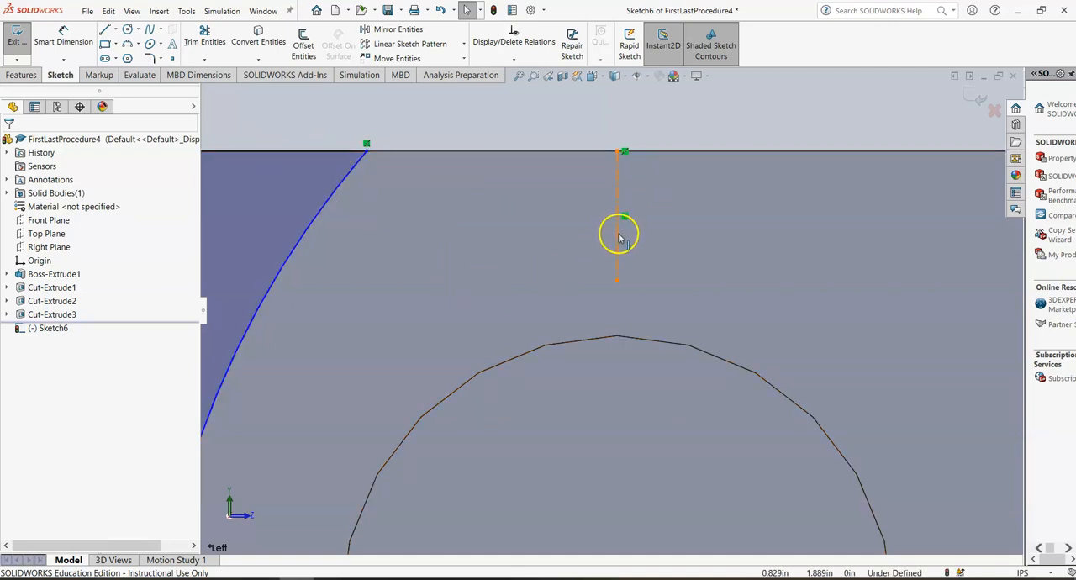
scroll(622, 252, "up", 10)
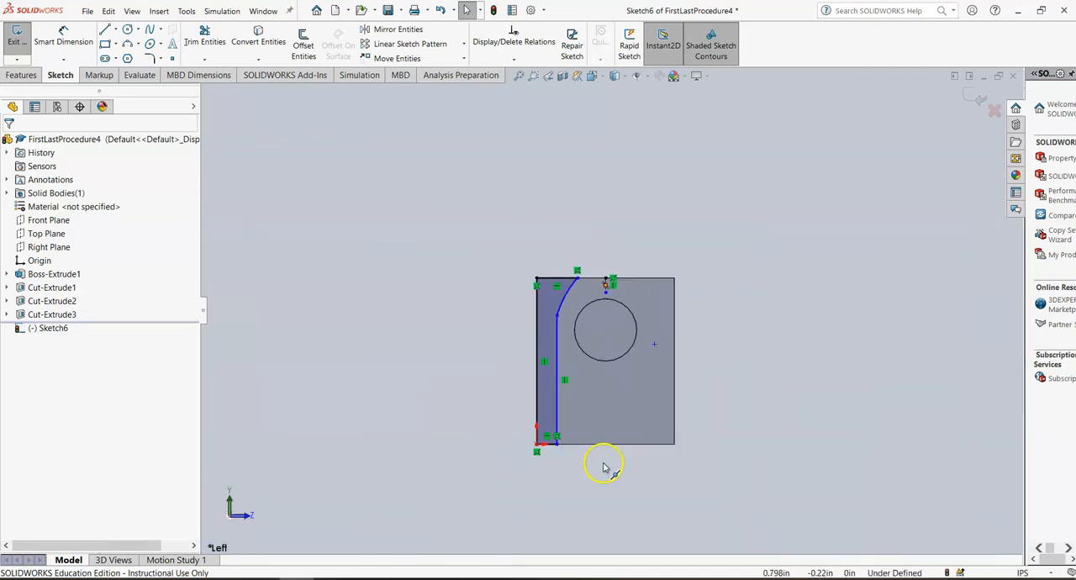
scroll(648, 395, "down", 5)
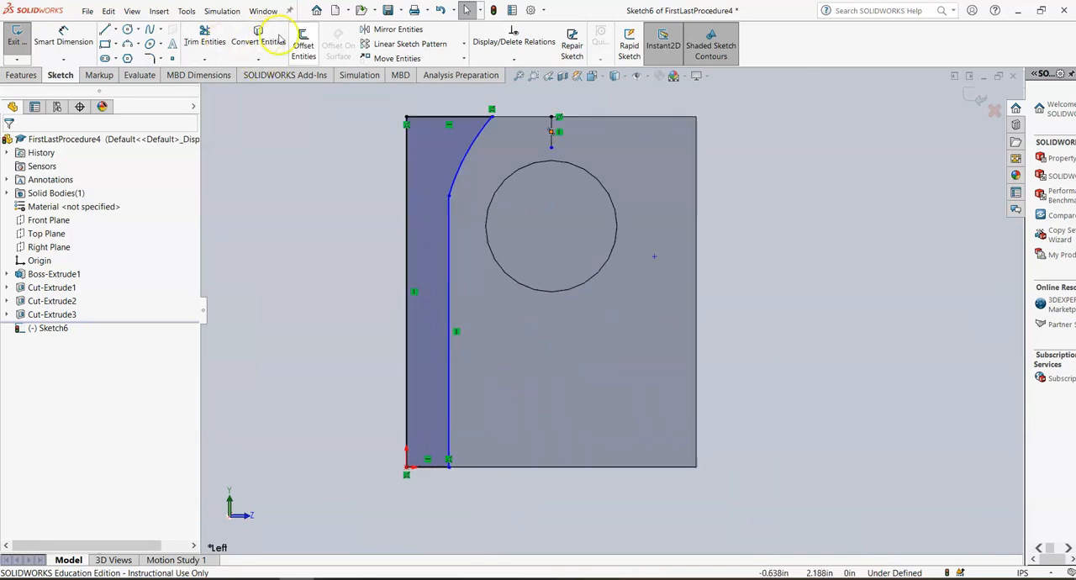
Step: Mirror the left profile's arc and lines about the centerline to the right side
left_click(392, 28)
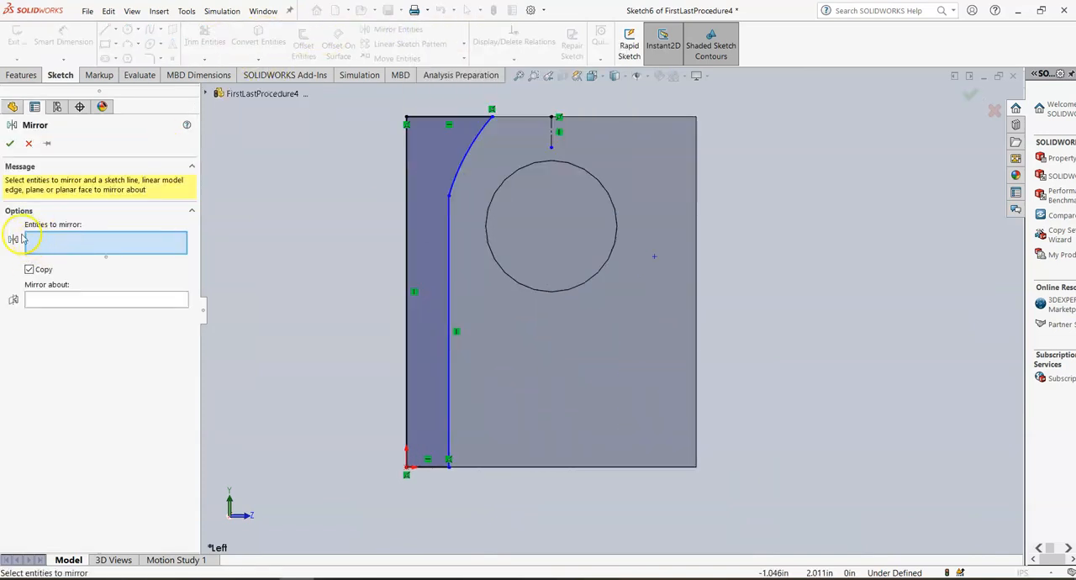
left_click(417, 117)
left_click(469, 159)
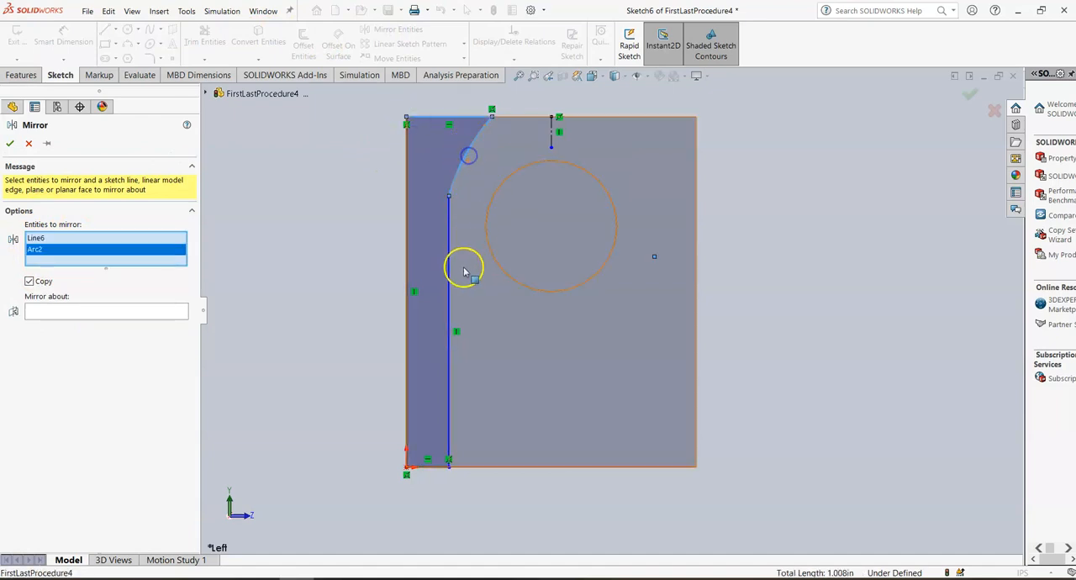
left_click(450, 273)
left_click(429, 463)
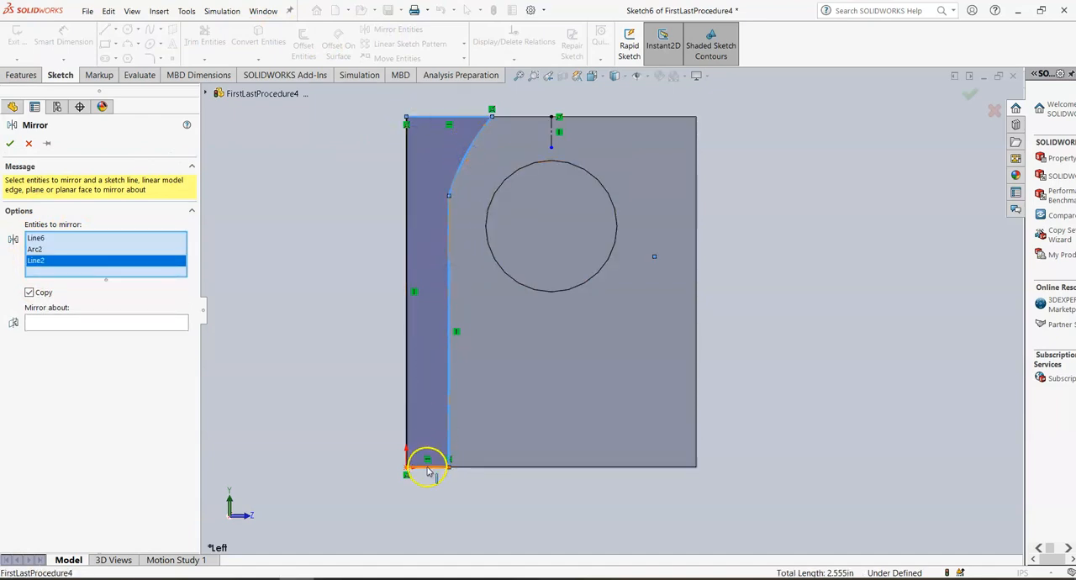
left_click(409, 367)
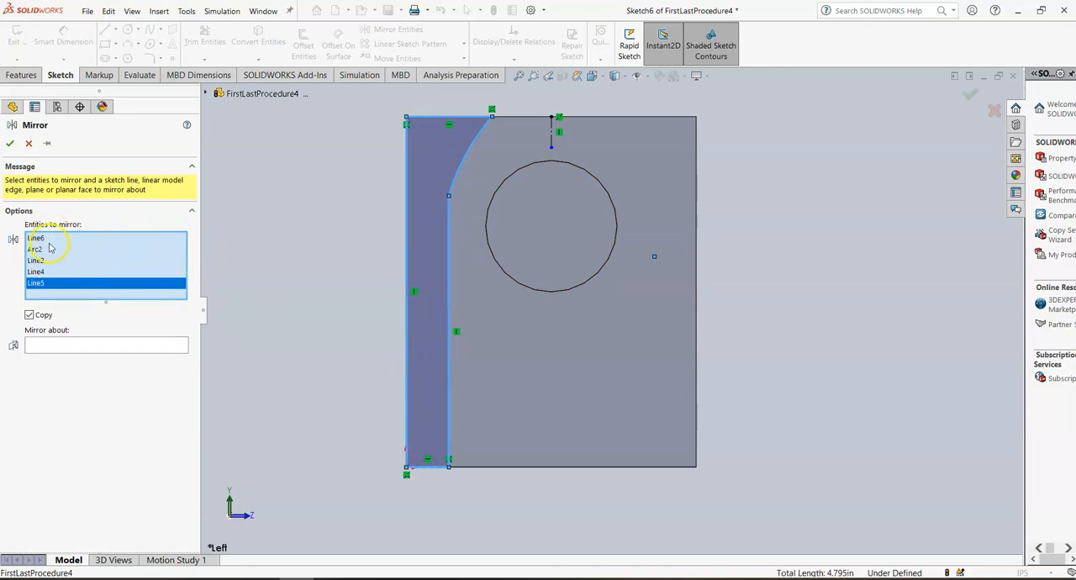
left_click(68, 347)
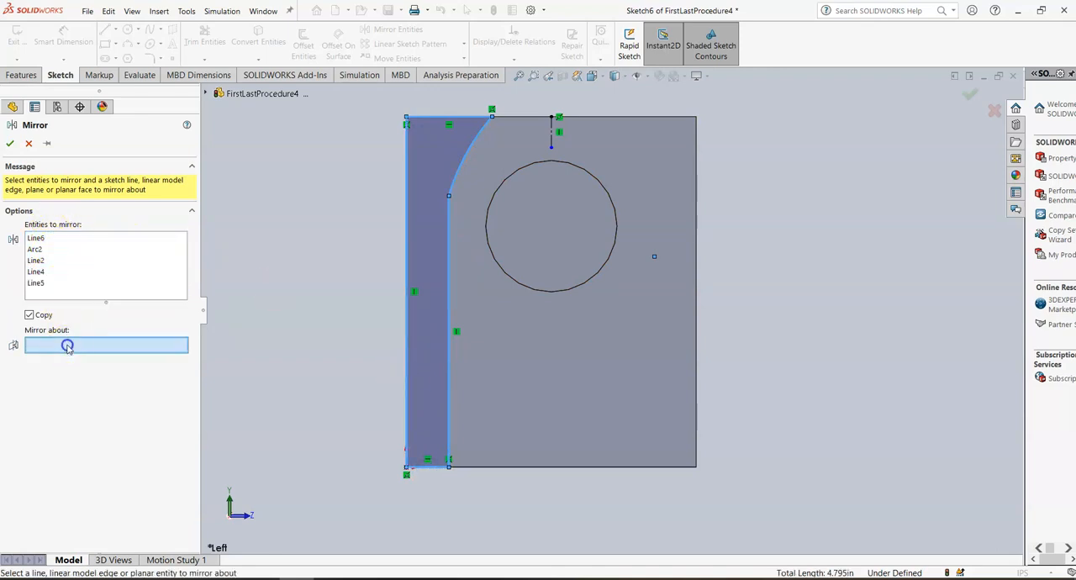
left_click(552, 130)
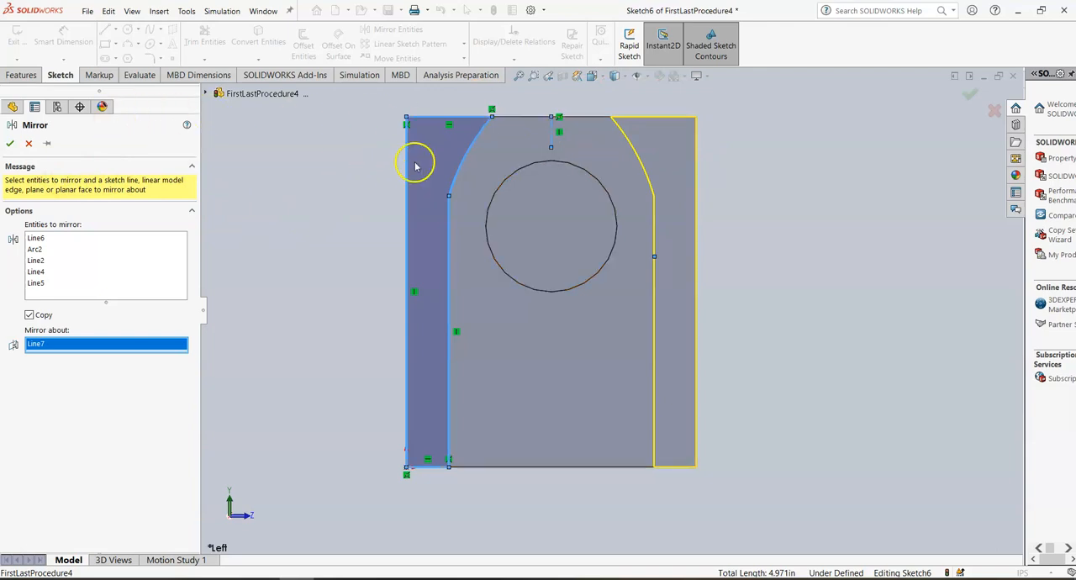
left_click(10, 144)
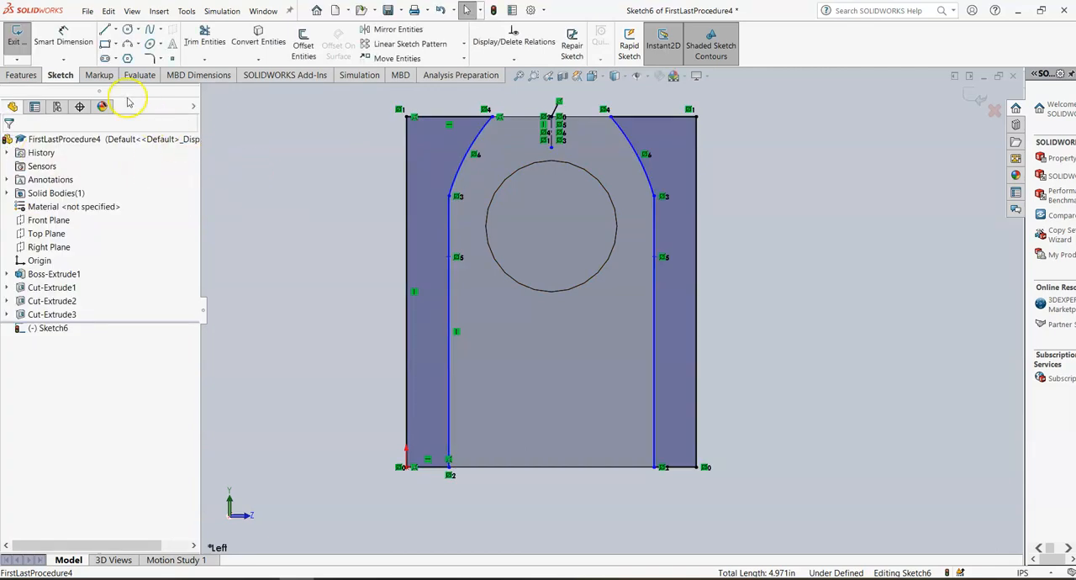
Step: Dimension the left profile's bottom line to 0.3 in
left_click(84, 40)
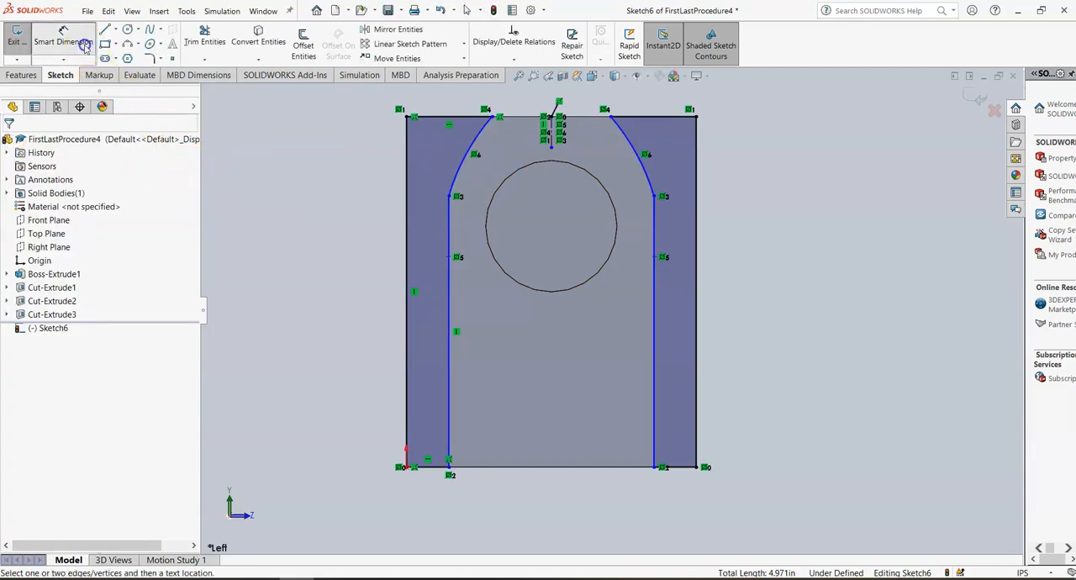
left_click(430, 473)
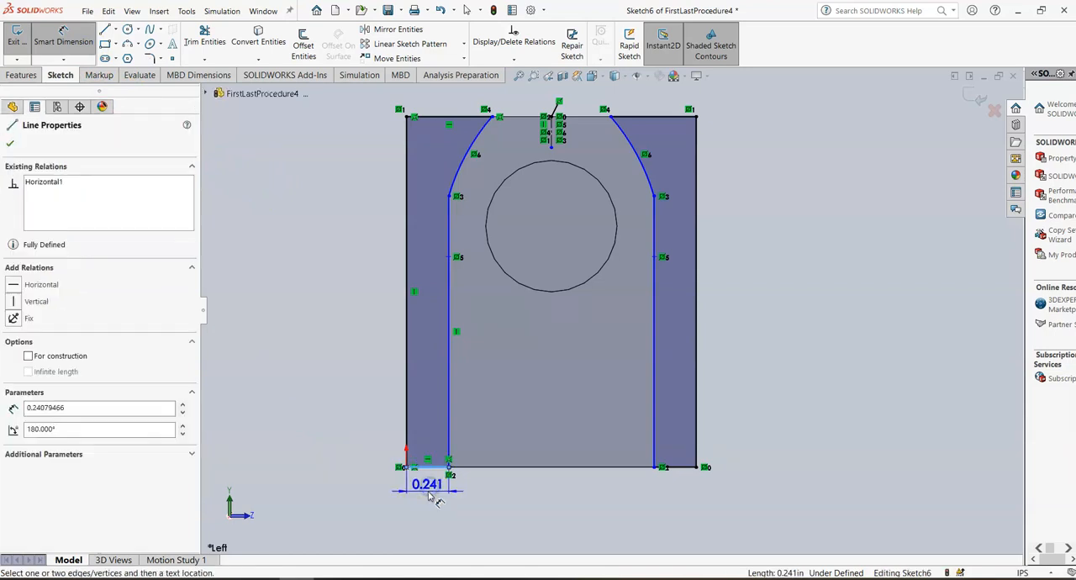
left_click(429, 494)
type(".3")
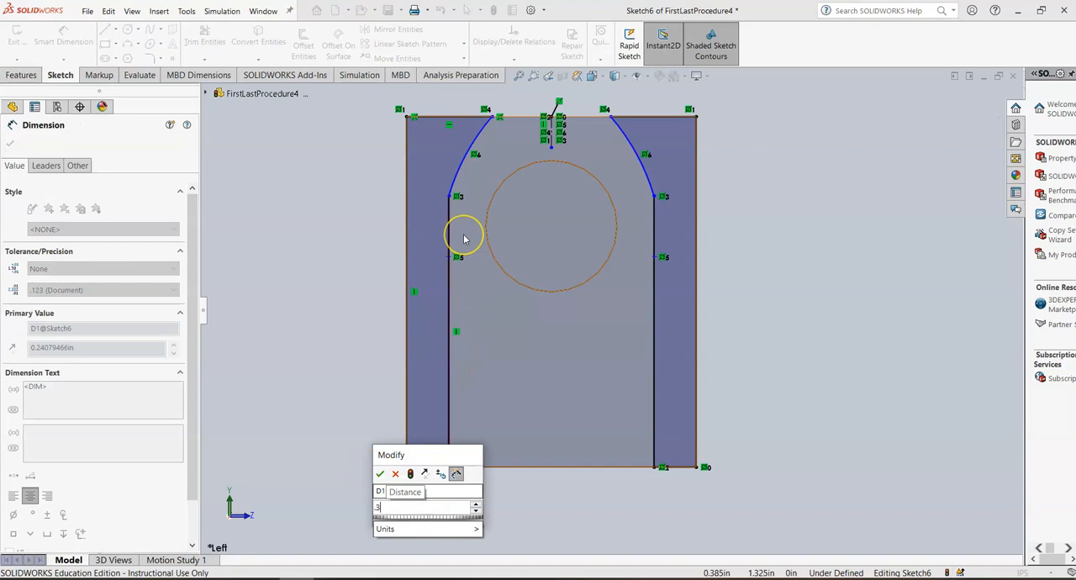
mouse_move(403, 525)
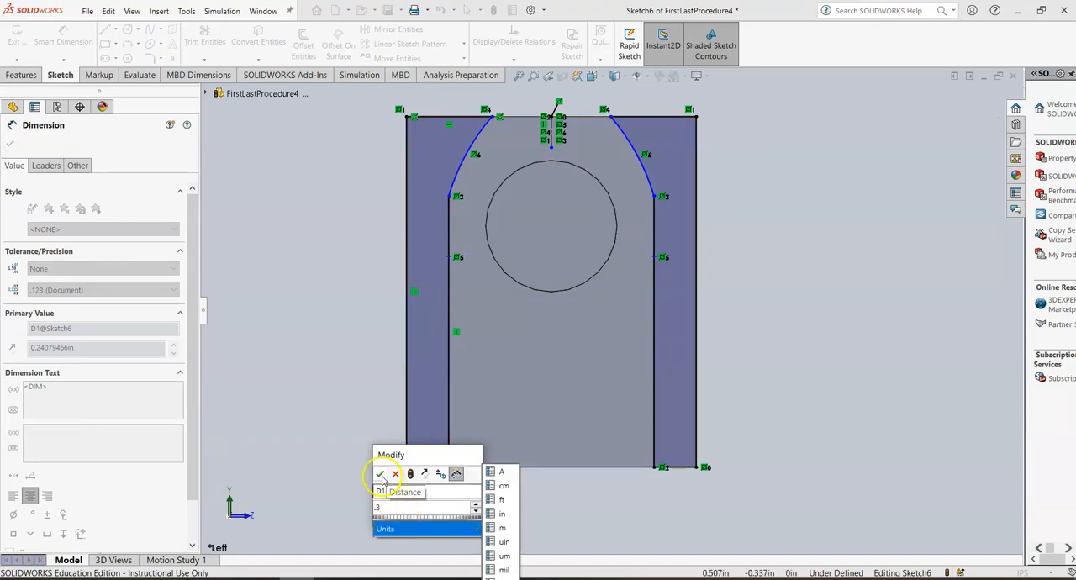
left_click(395, 474)
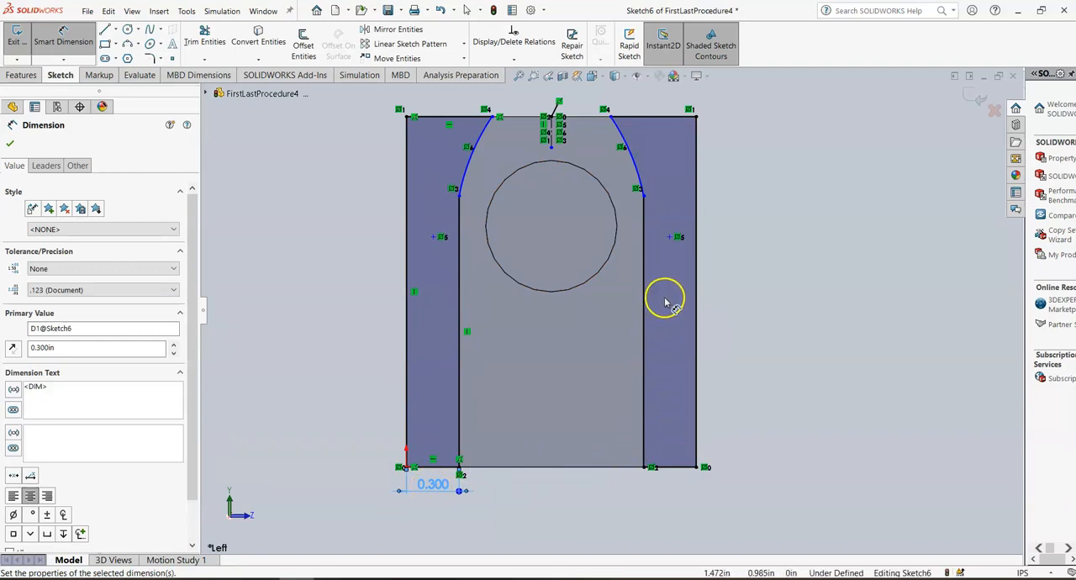
left_click(11, 143)
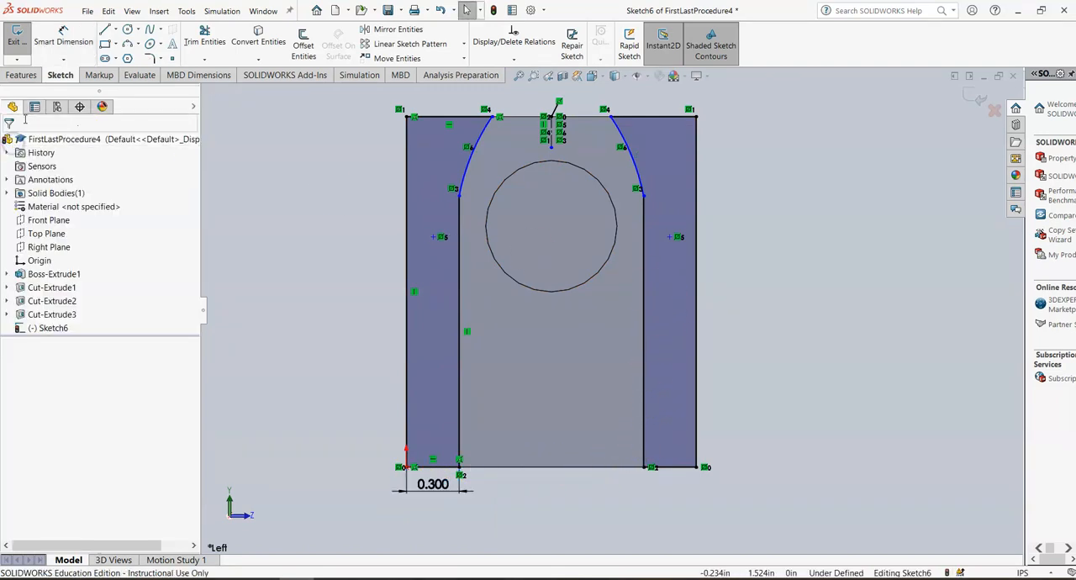
Step: Cut-extrude the side-cut sketch Through All
left_click(24, 76)
left_click(193, 42)
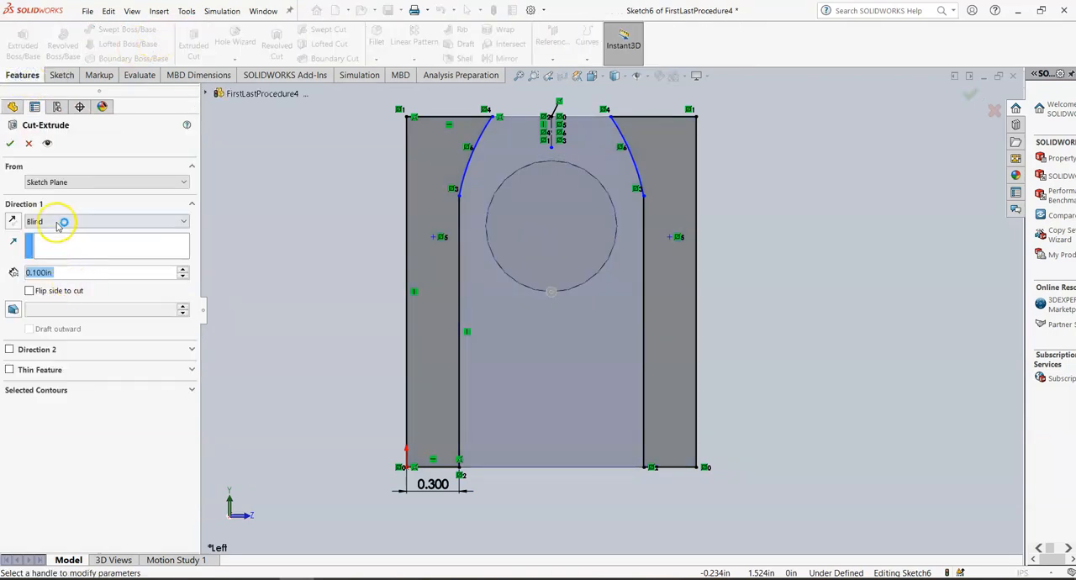
left_click(56, 222)
left_click(44, 243)
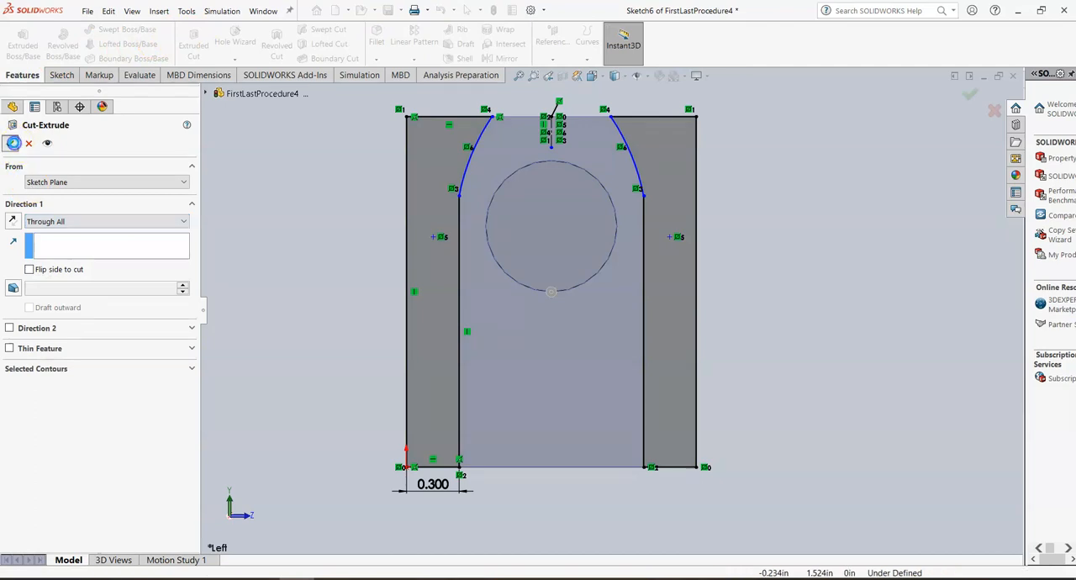
key("Return")
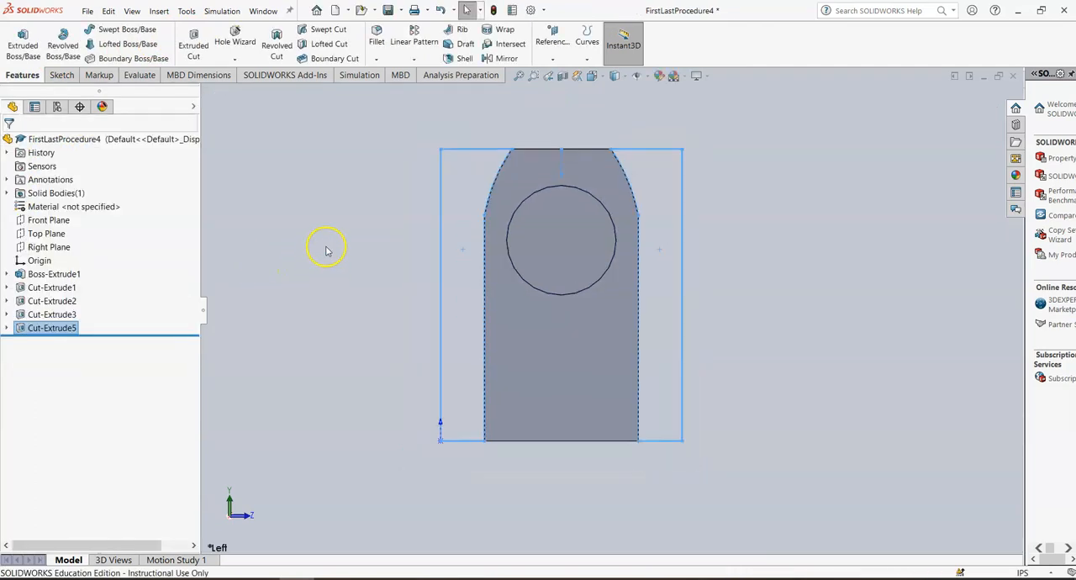
Step: Rotate the part and run a thickness analysis with the 0.140 in target thickness
left_click(804, 257)
middle_click_drag(804, 257, 771, 265)
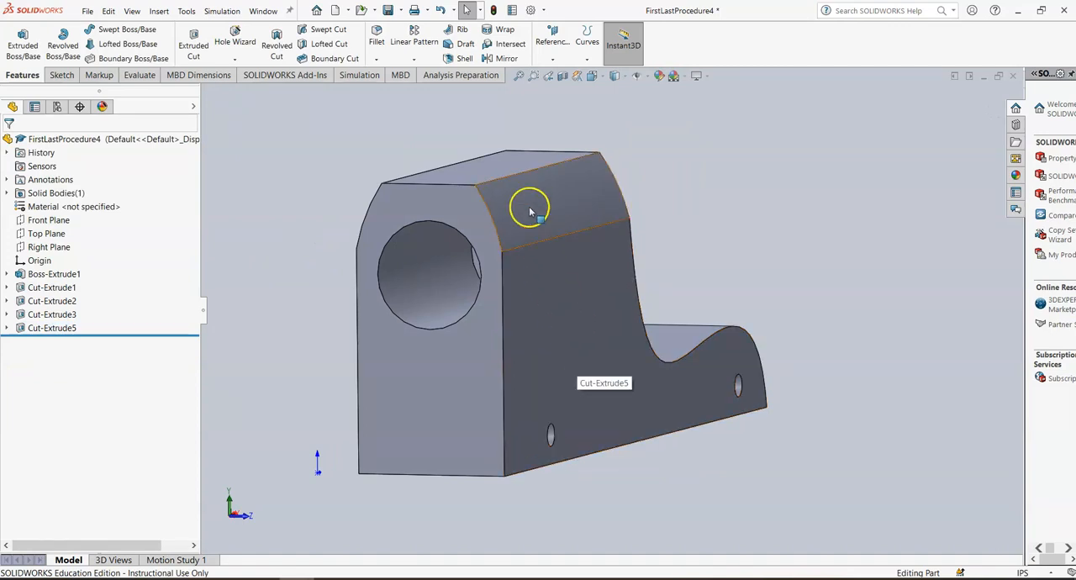
left_click(139, 76)
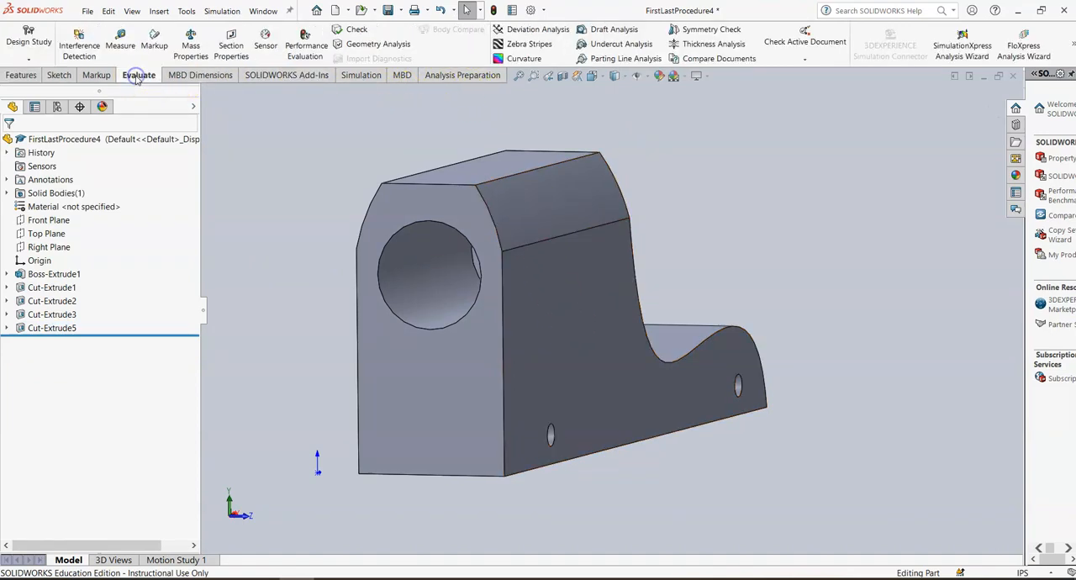
left_click(711, 43)
left_click(75, 232)
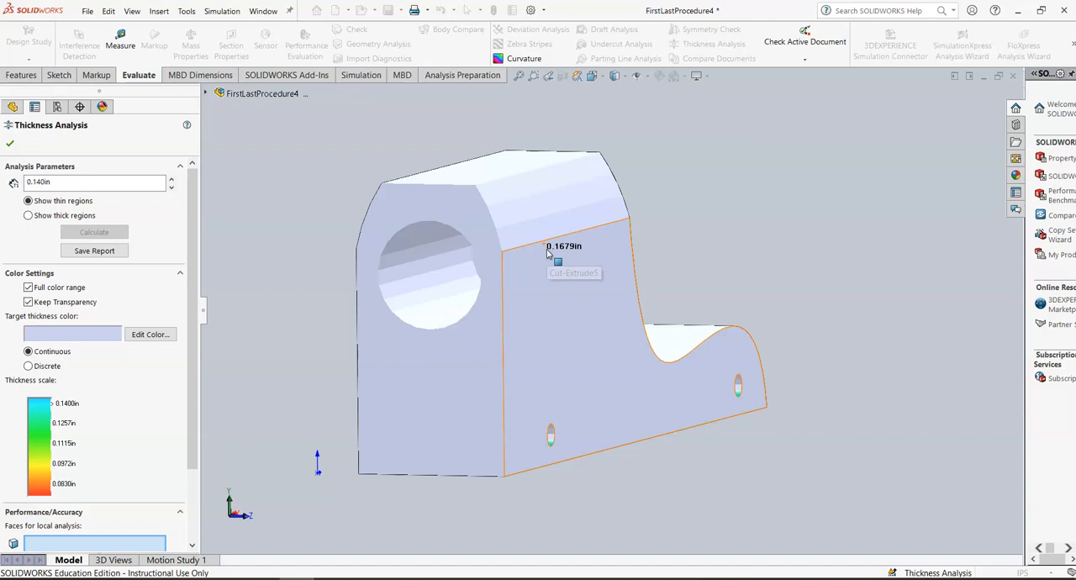
left_click(13, 143)
Step: Switch to the front view and inspect the sketches under Cut-Extrude3 and Cut-Extrude5
left_click(592, 75)
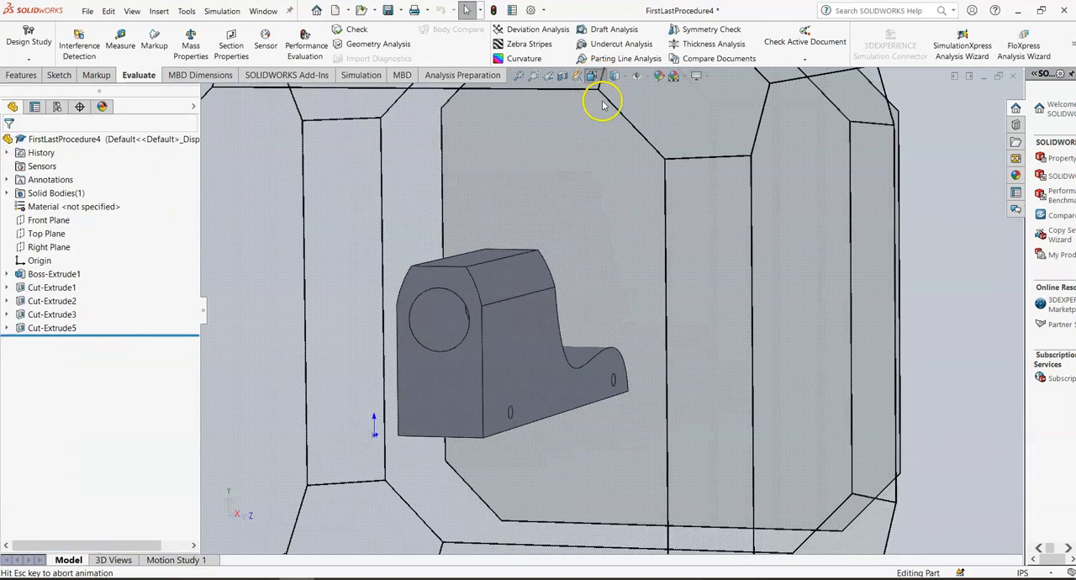
left_click(608, 123)
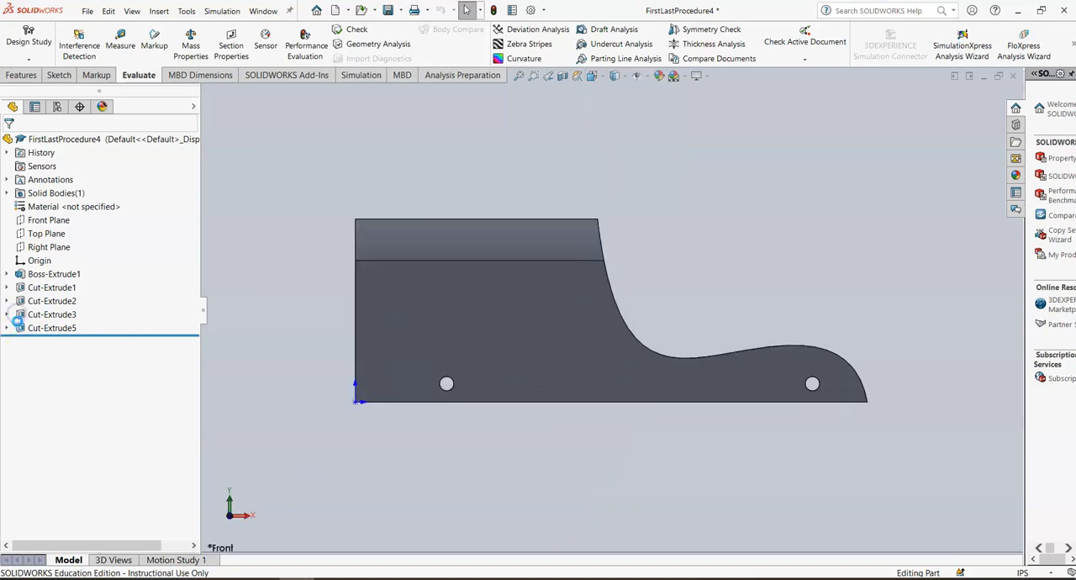
left_click(7, 314)
left_click(56, 329)
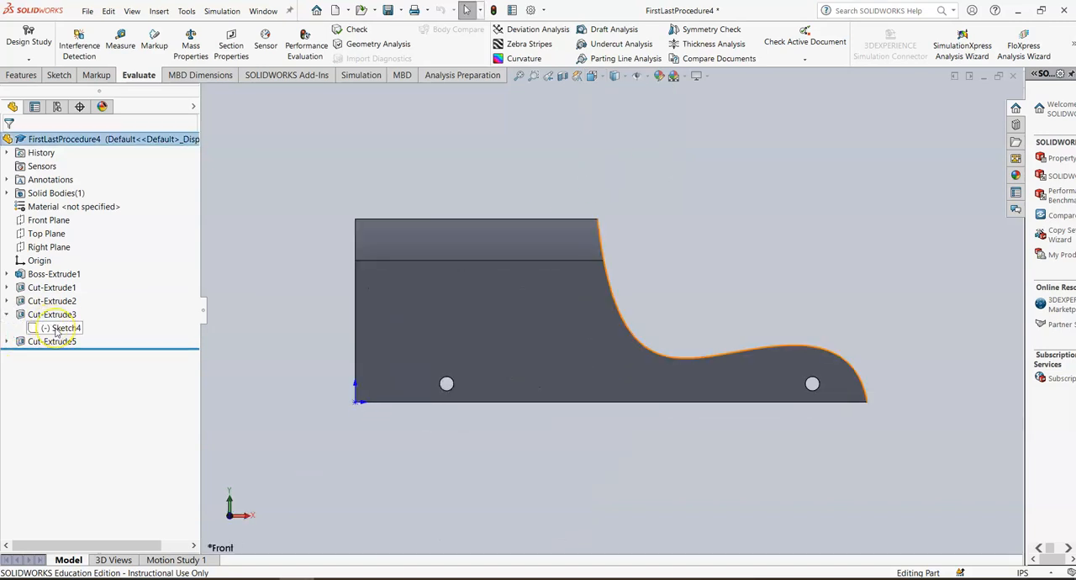
left_click(7, 347)
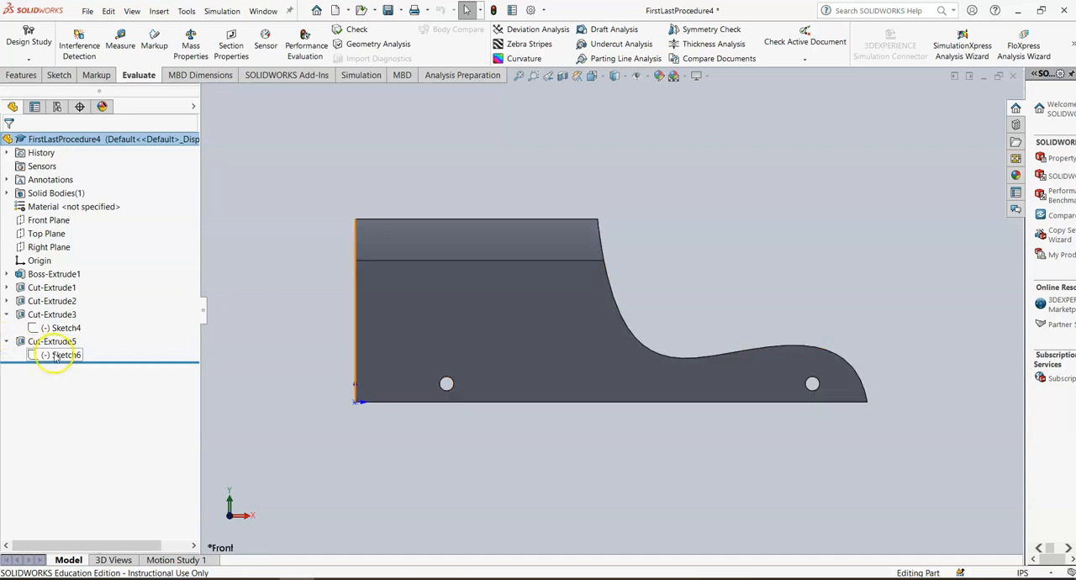
left_click(56, 354)
left_click(300, 178)
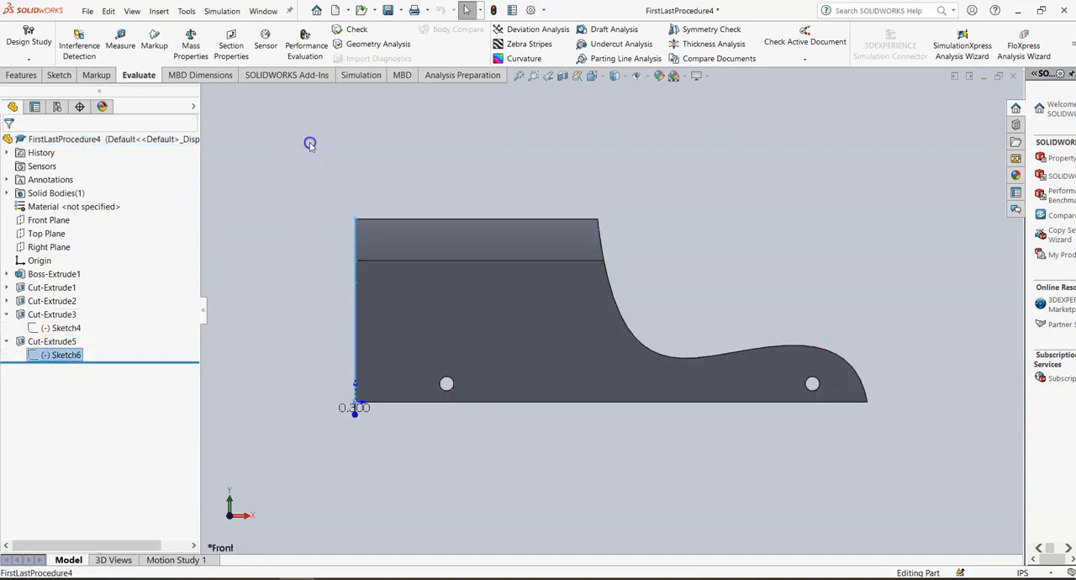
Step: Check the part's mass properties, then review the part from the left and front views
left_click(190, 43)
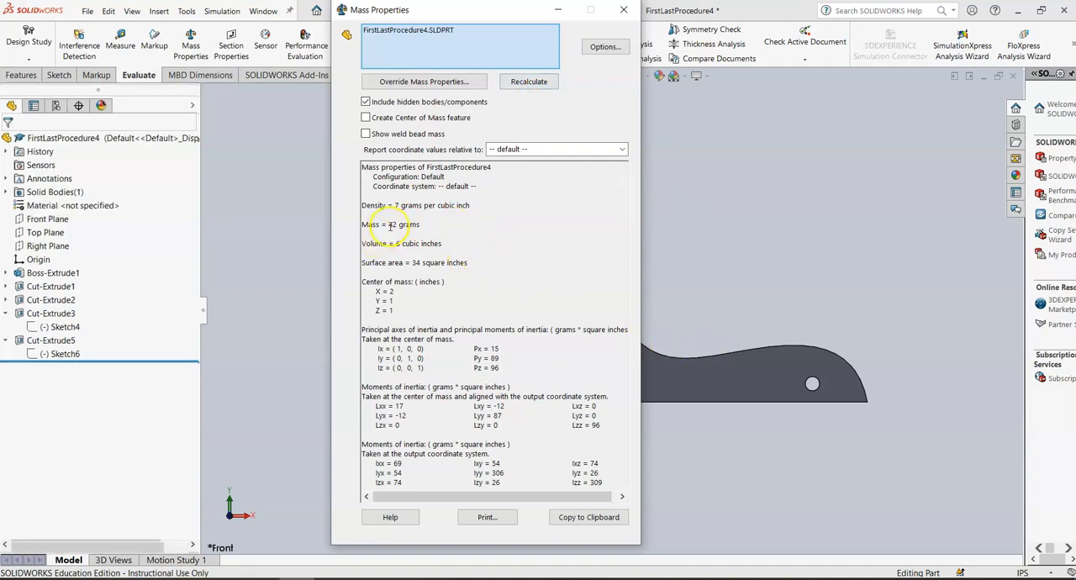
left_click(623, 9)
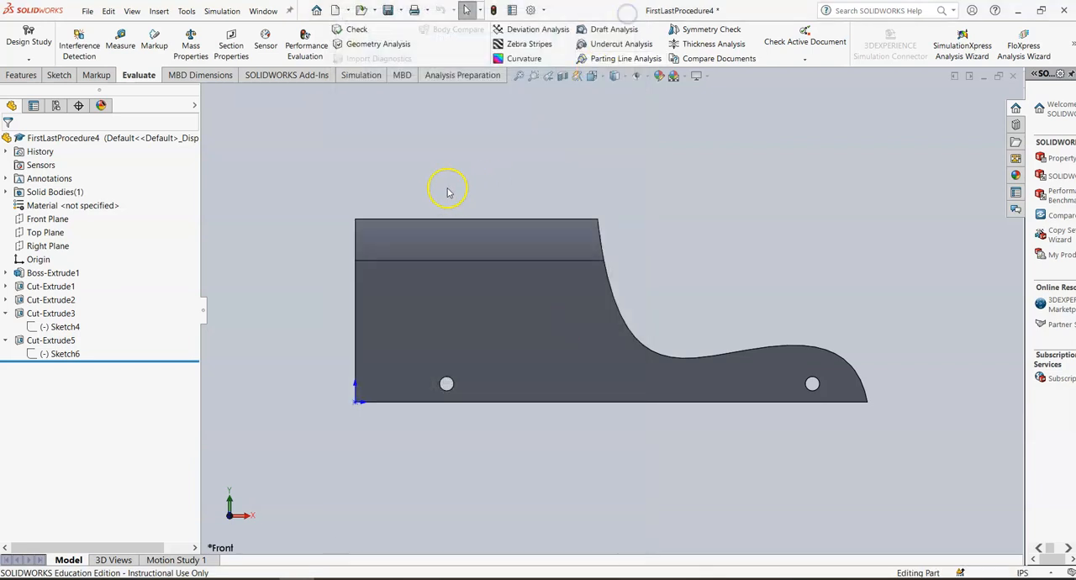
left_click(591, 76)
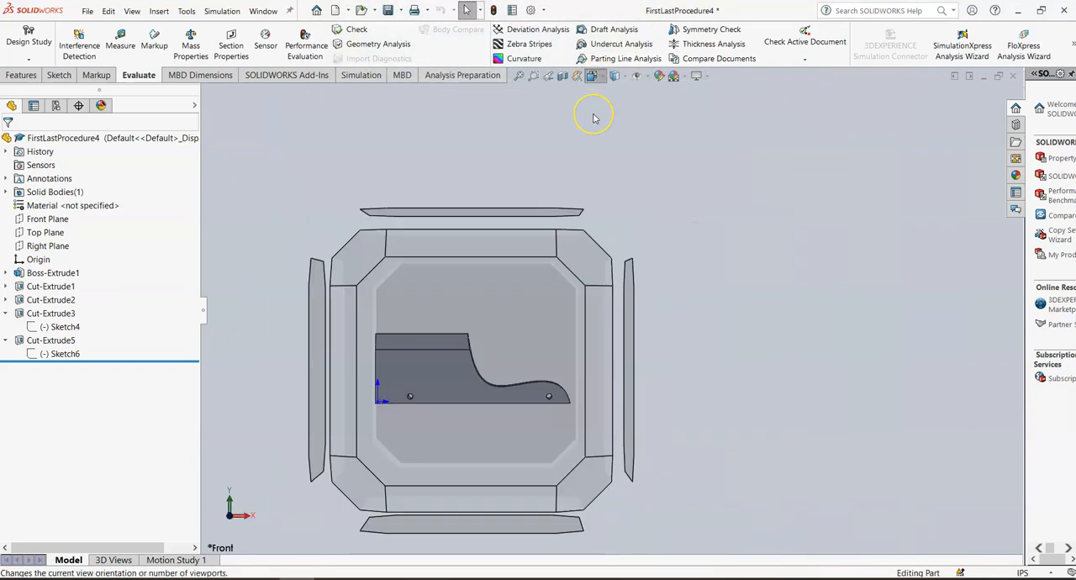
left_click(593, 117)
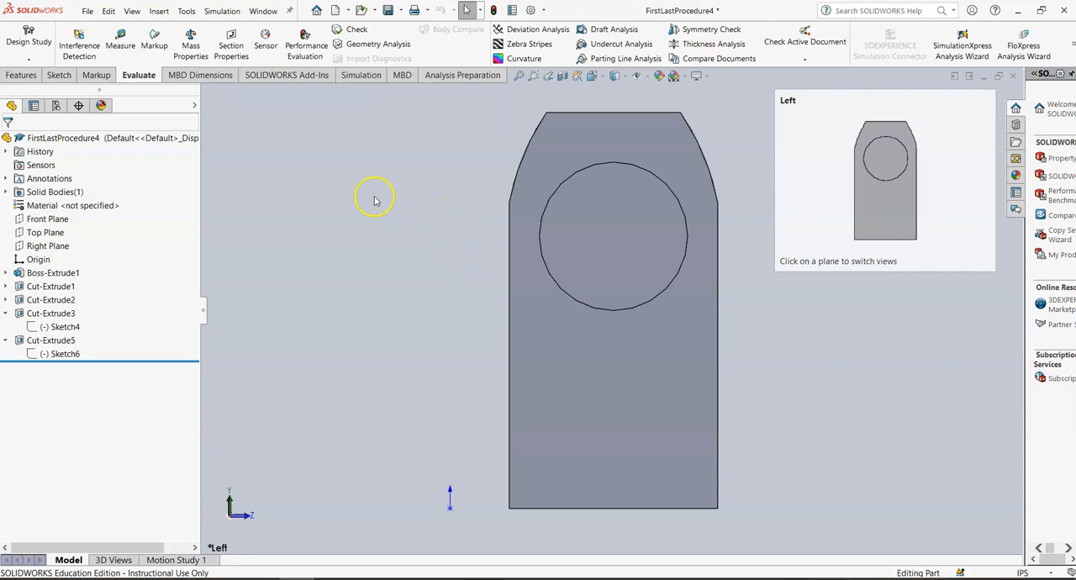
left_click(511, 187)
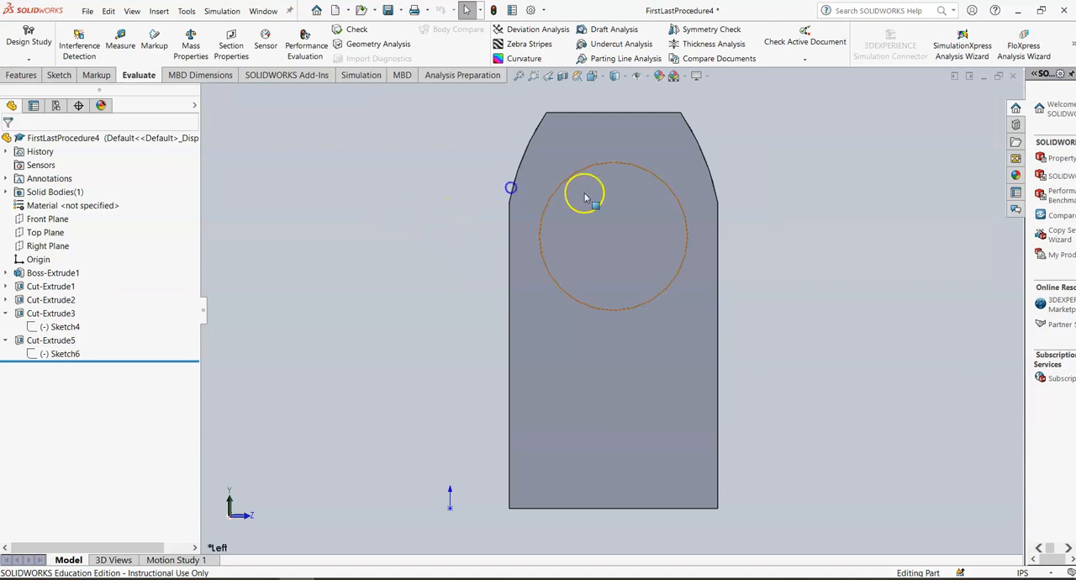
left_click(594, 76)
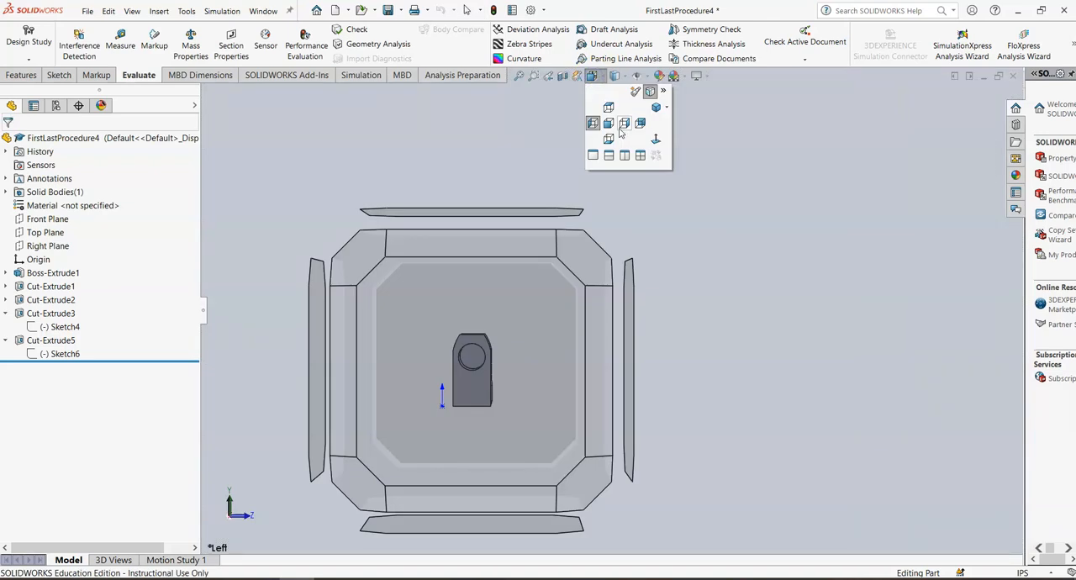
left_click(610, 124)
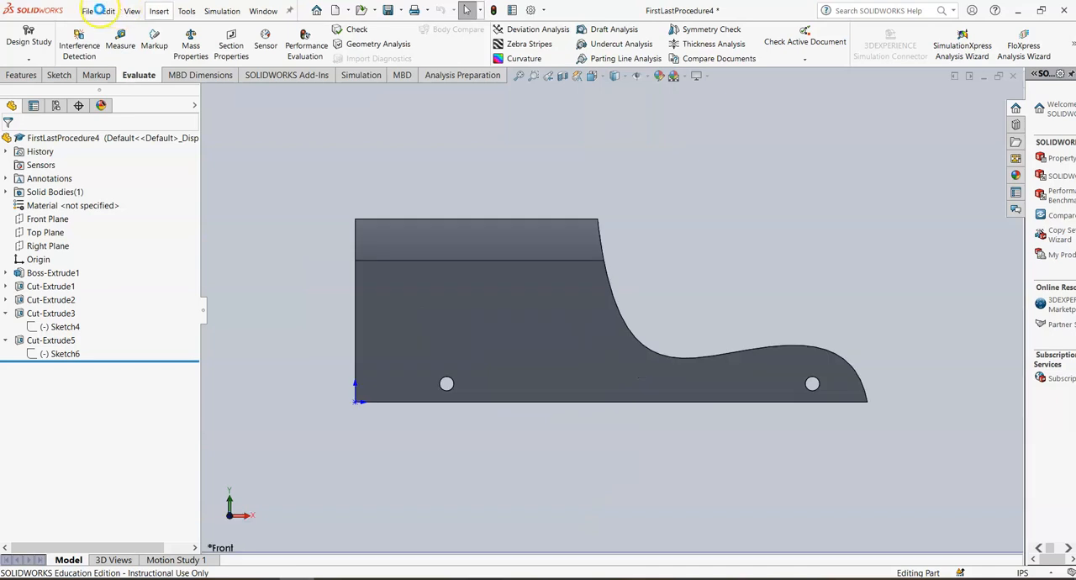
Step: Save the part as FirstLastProcedure5 in the RocketCar folder, replacing the existing file
left_click(98, 10)
left_click(118, 154)
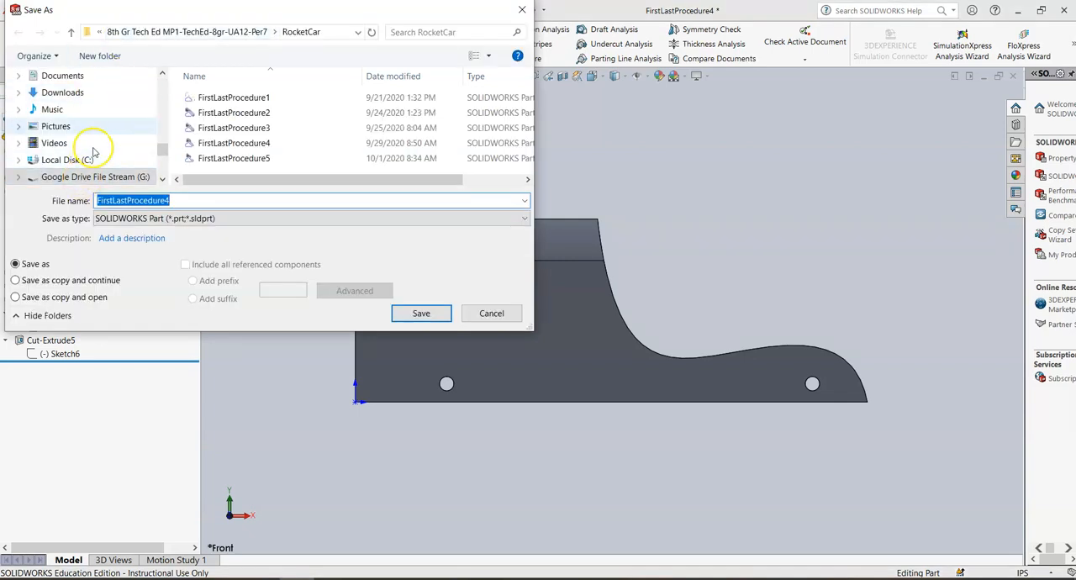
left_click(190, 35)
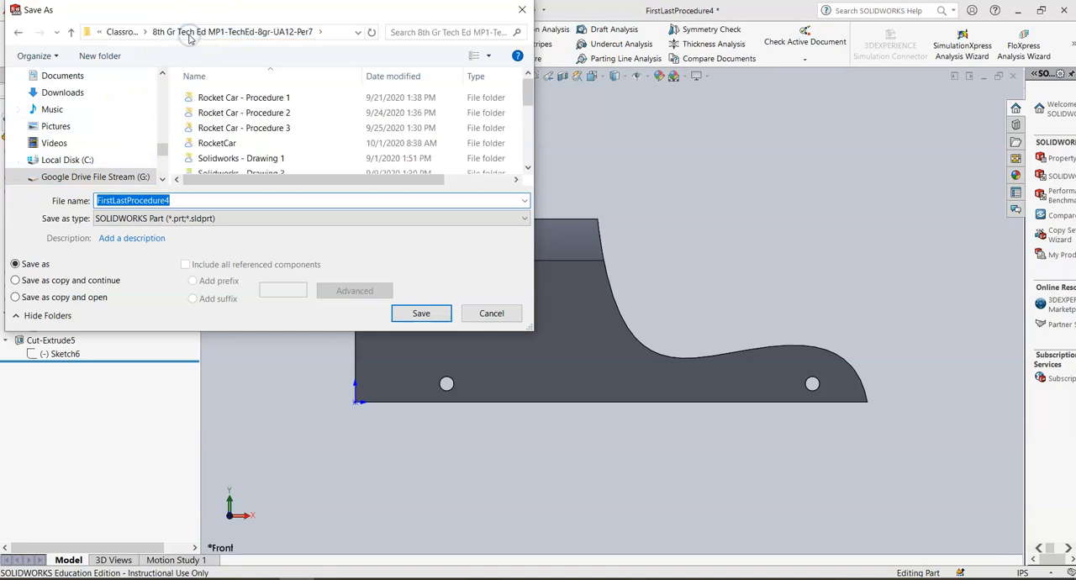
double_click(223, 143)
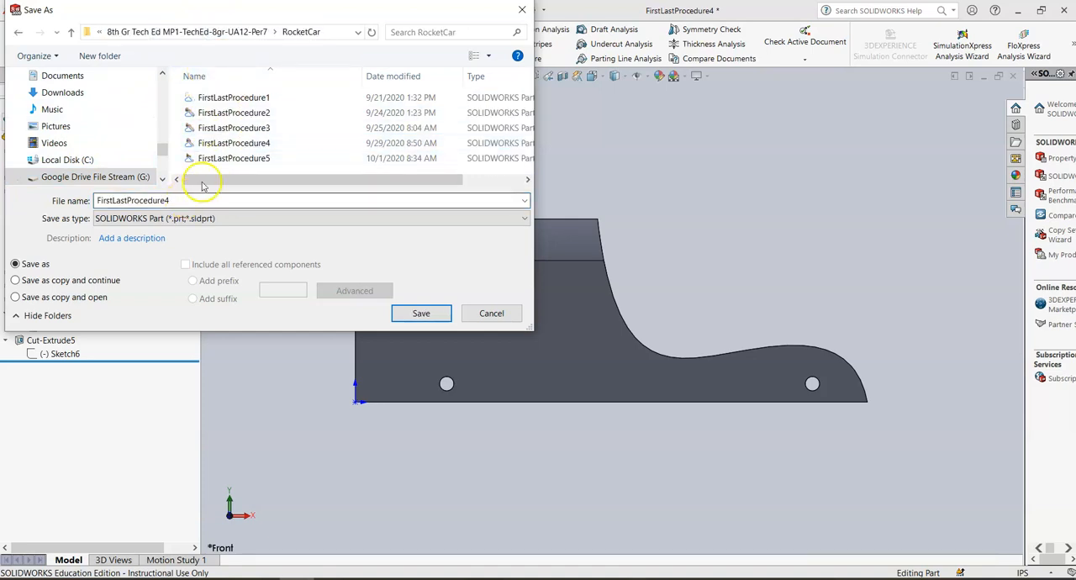
left_click(210, 160)
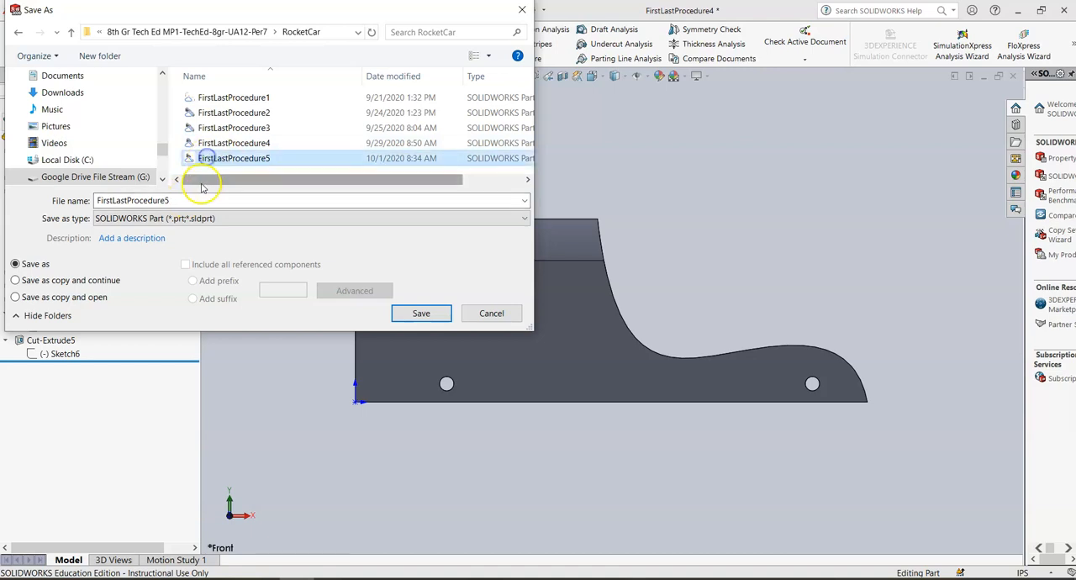
key("Tab")
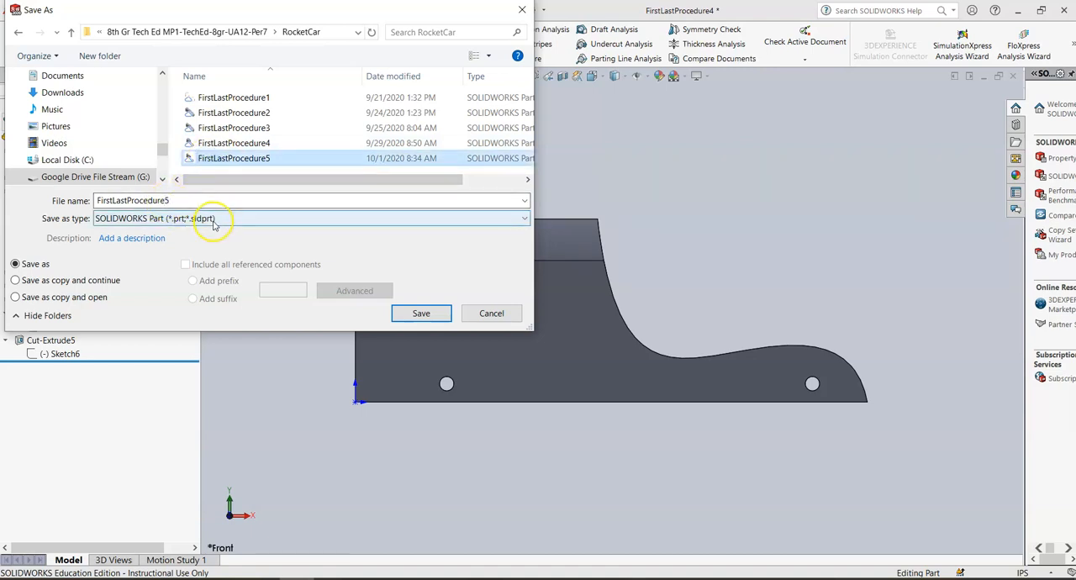
left_click(421, 313)
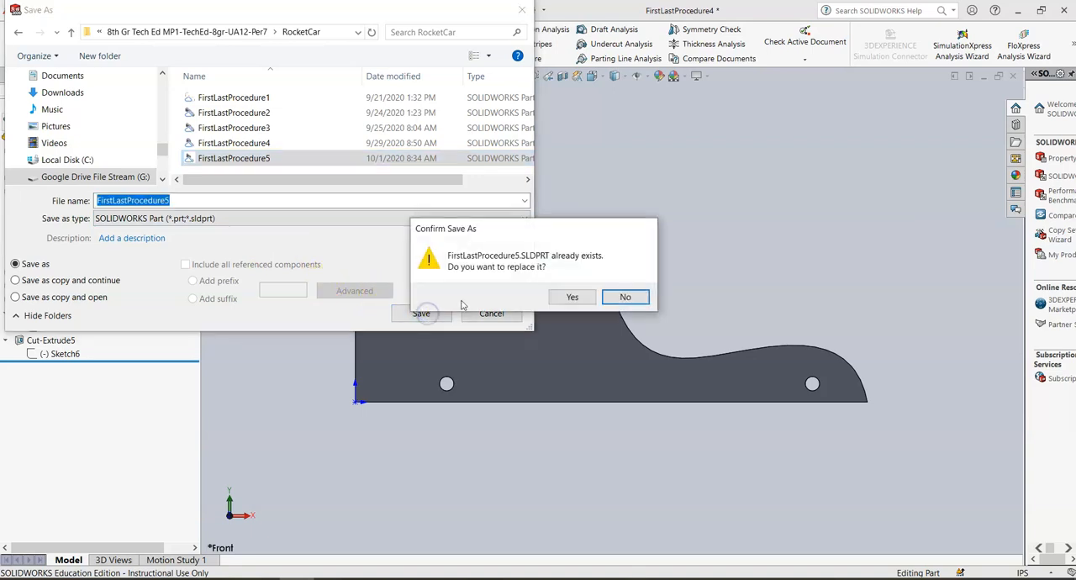
left_click(565, 297)
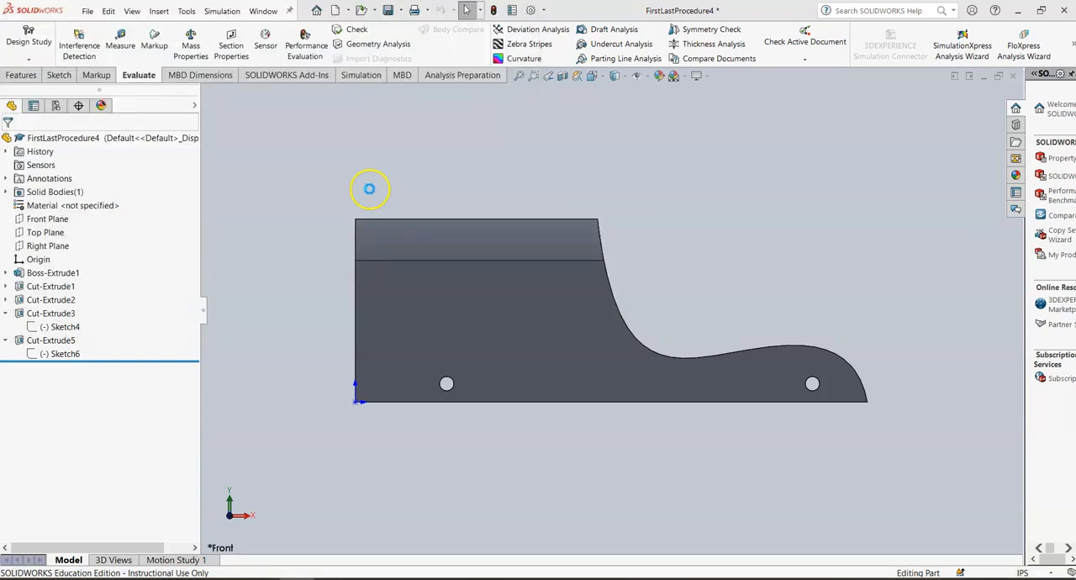